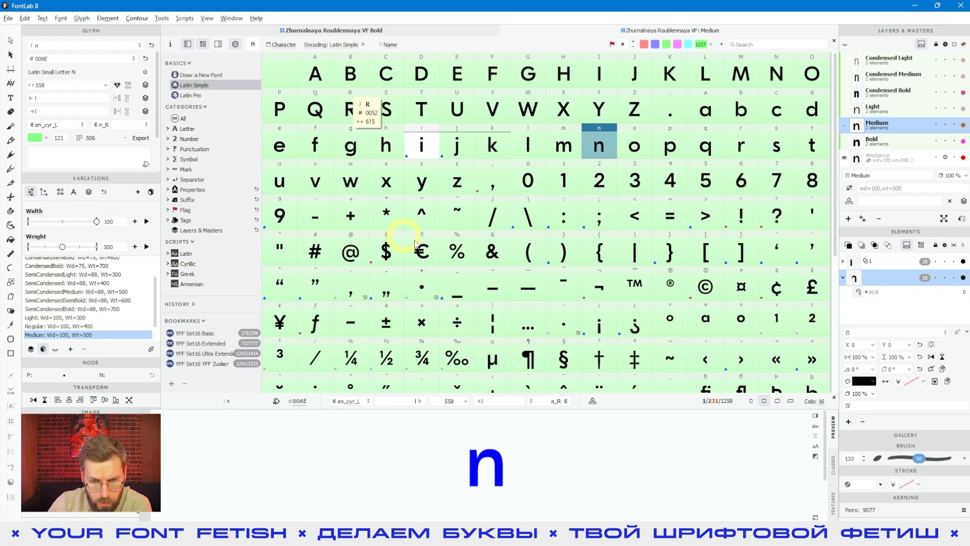
- Switch the glyph grid to the Latin Pro encoding and scroll through its glyphs
scroll(559, 178, "down", 2)
left_click(190, 95)
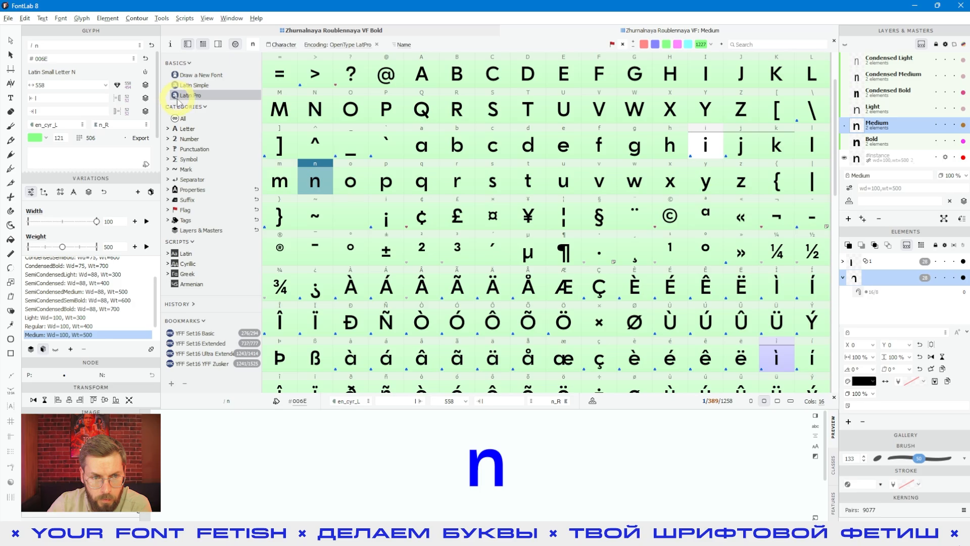
left_click(528, 147)
scroll(584, 179, "down", 10)
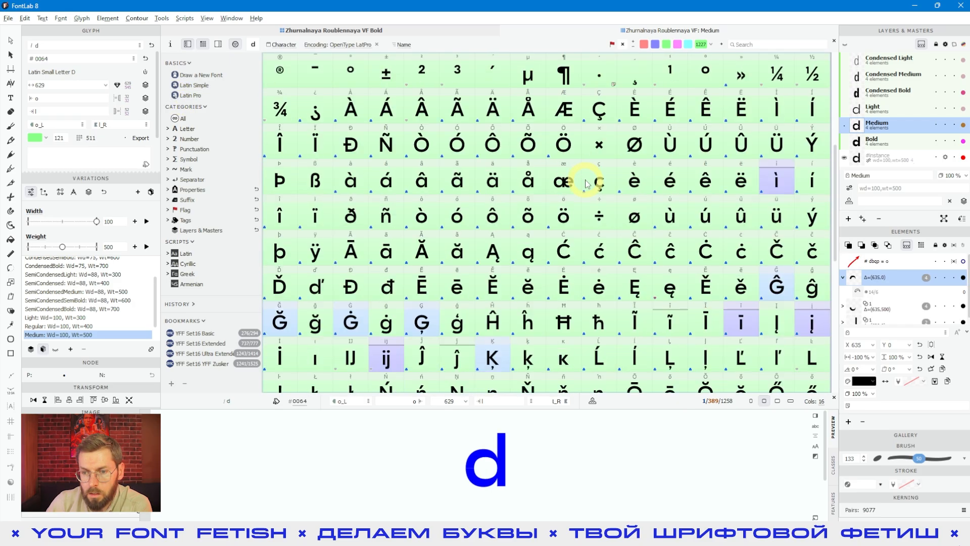
scroll(587, 184, "down", 2)
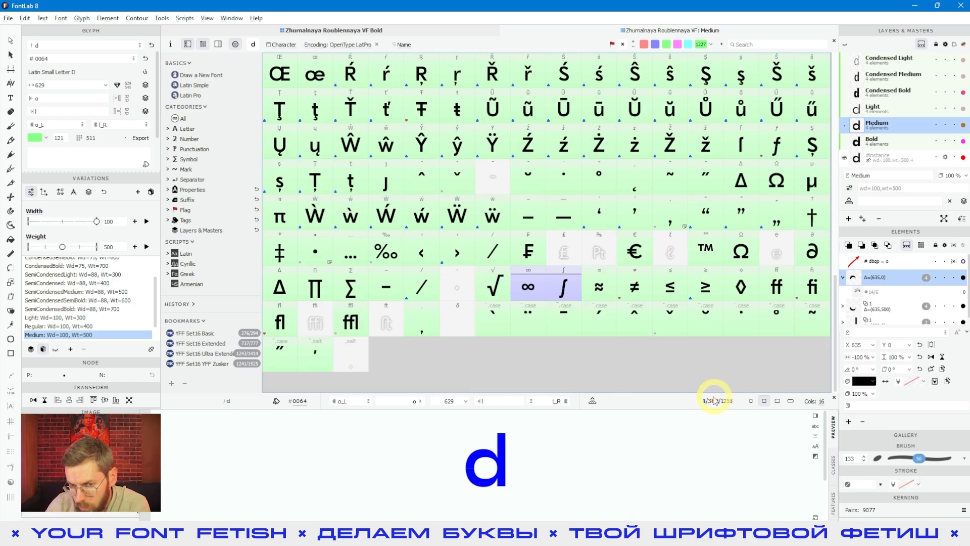
- Show all glyphs in the font regardless of encoding and scroll through the full grid
left_click(391, 101)
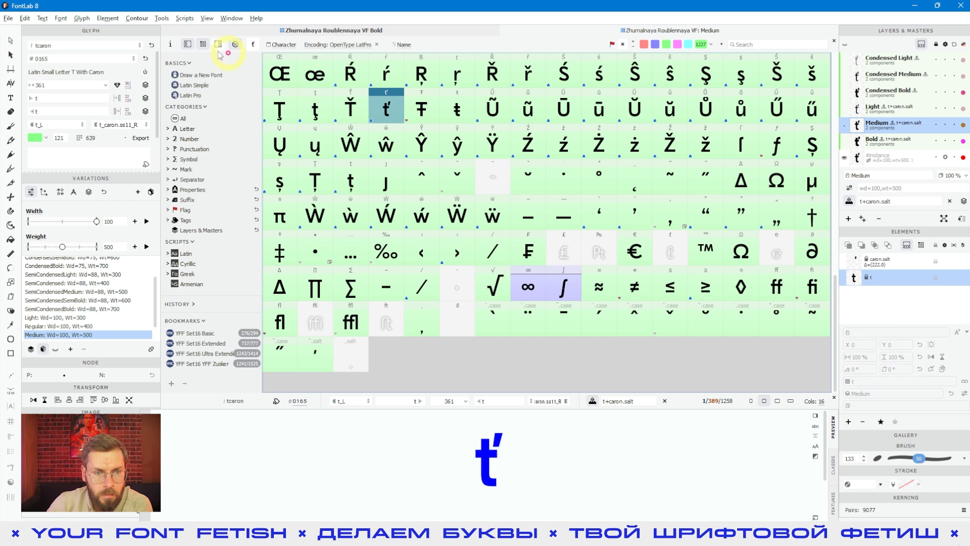
left_click(236, 45)
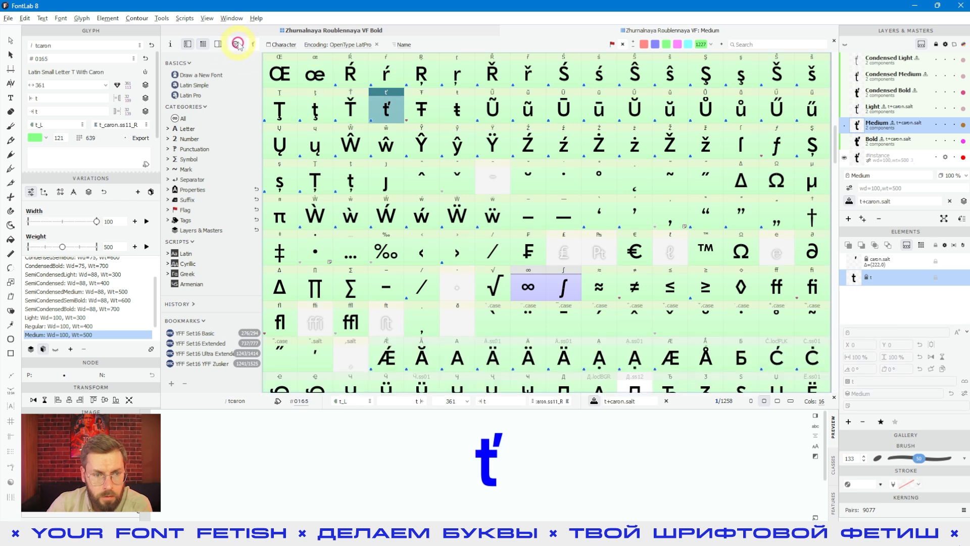
left_click(182, 118)
scroll(526, 199, "down", 3)
scroll(527, 199, "down", 4)
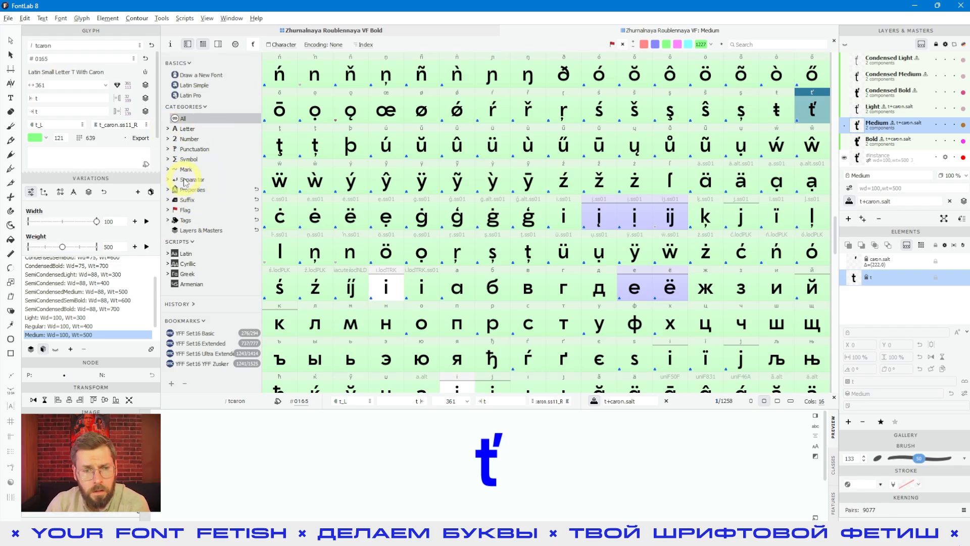
- Browse the Number and Letter categories, filtering the grid by decimal numbers and Latin uppercase letters
left_click(168, 139)
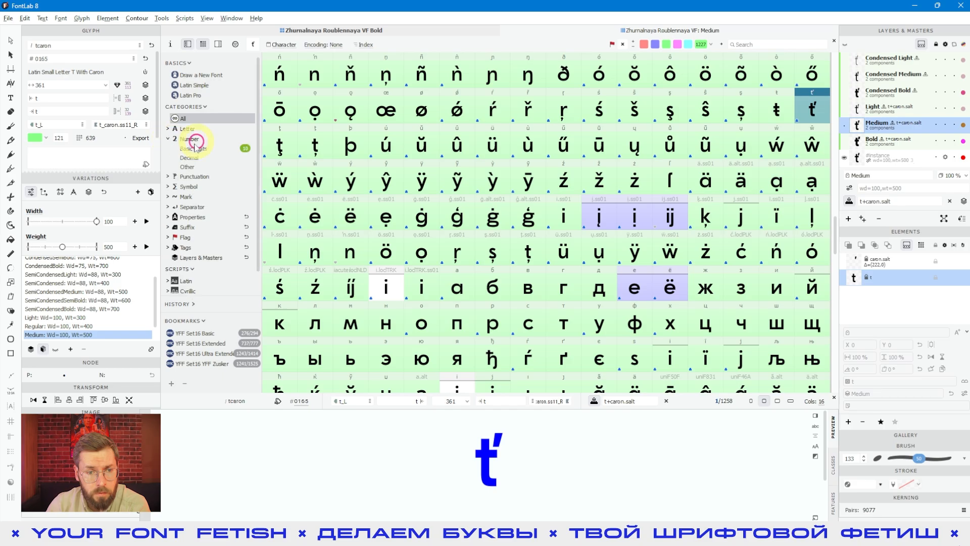
left_click(191, 157)
left_click(243, 158)
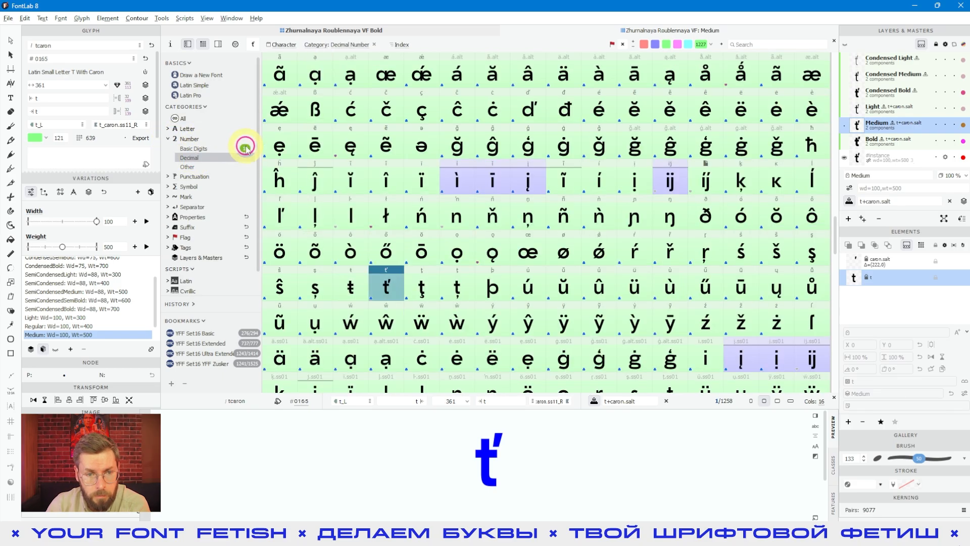
left_click(245, 147)
left_click(184, 131)
left_click(196, 139)
scroll(732, 220, "up", 2)
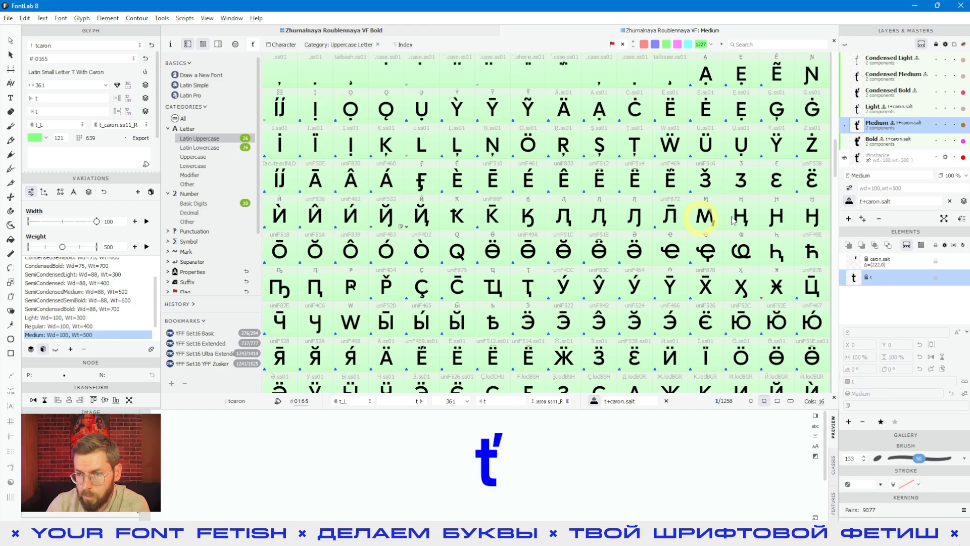
- Filter the grid in turn by Latin Uppercase, Latin Lowercase, Uppercase and Lowercase letter categories
left_click_drag(838, 161, 827, 65)
left_click(235, 44)
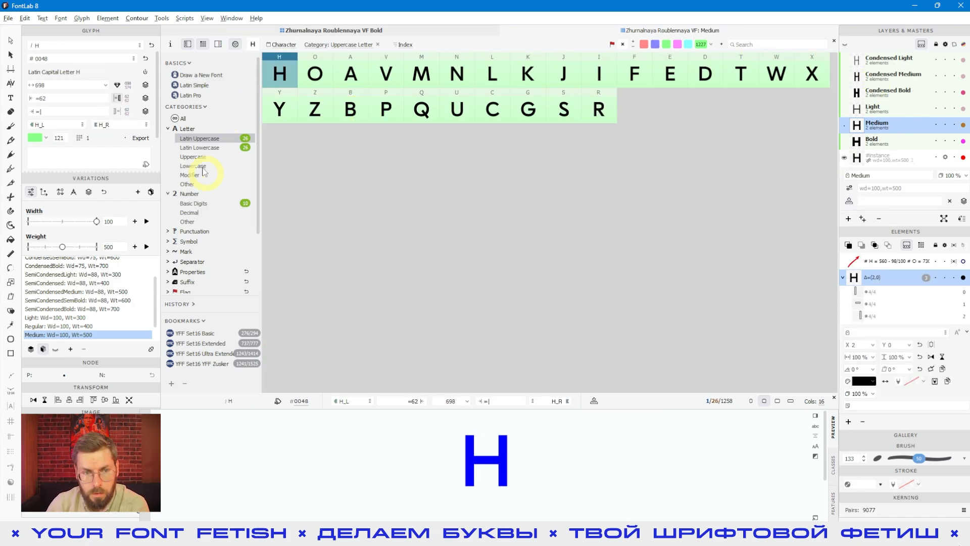
left_click(201, 148)
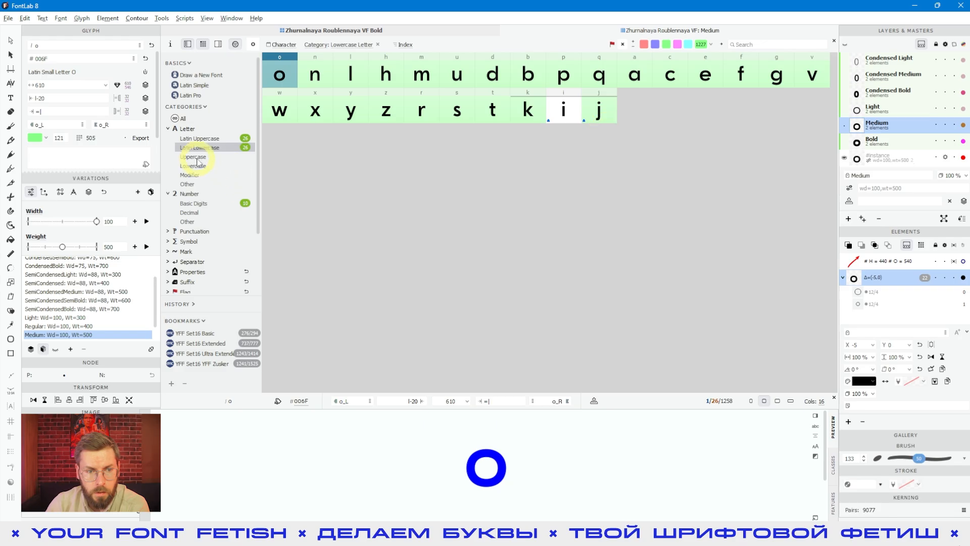
left_click(194, 157)
scroll(479, 263, "down", 5)
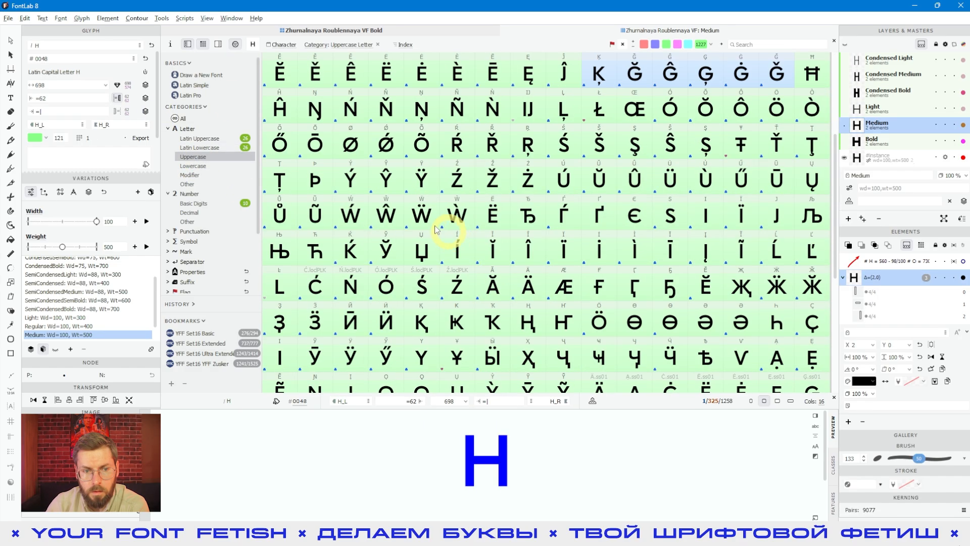
left_click(193, 165)
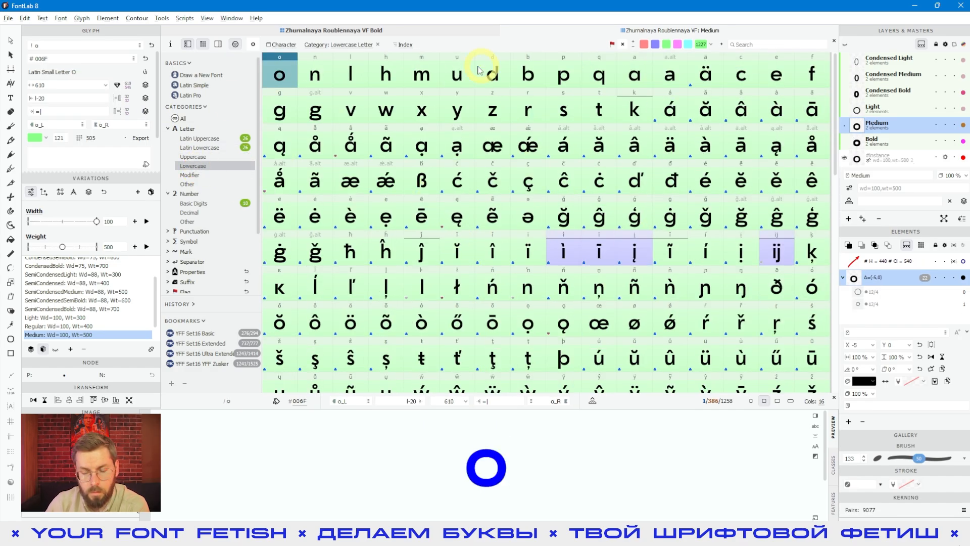
- Expand and collapse the Punctuation, Mark, Separator and Properties categories to inspect their subfilters
left_click(168, 128)
left_click(168, 138)
left_click(166, 149)
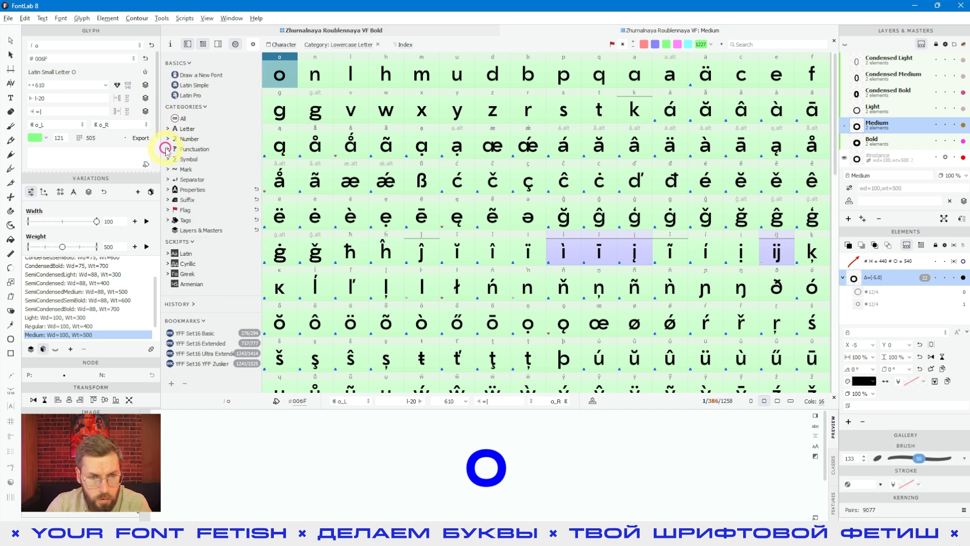
left_click(167, 161)
left_click(167, 158)
left_click(167, 148)
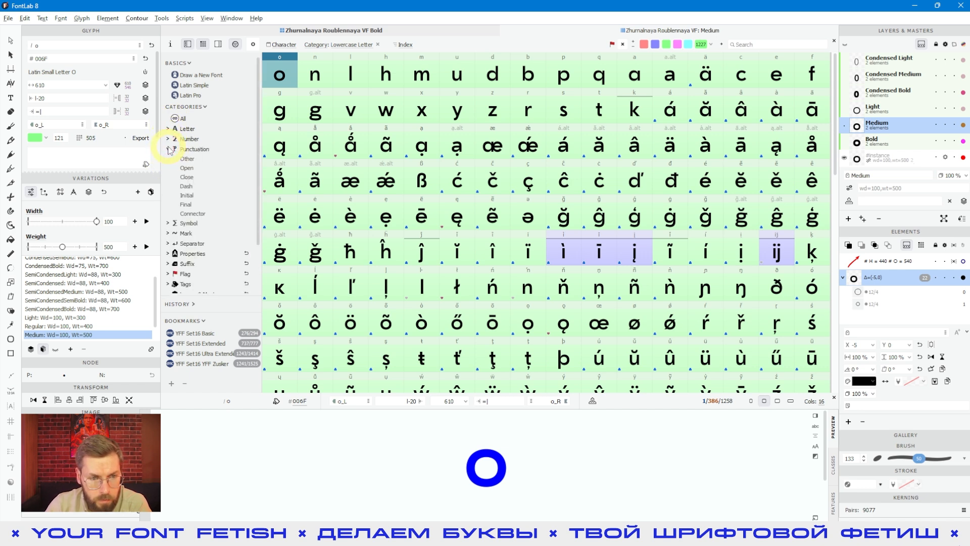
left_click(167, 147)
left_click(172, 176)
left_click(171, 171)
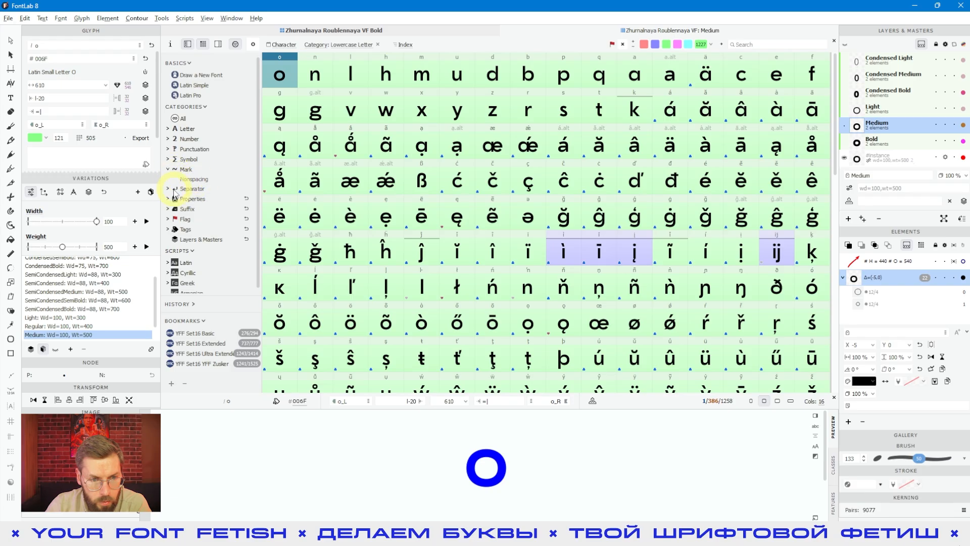
left_click(173, 192)
left_click(169, 225)
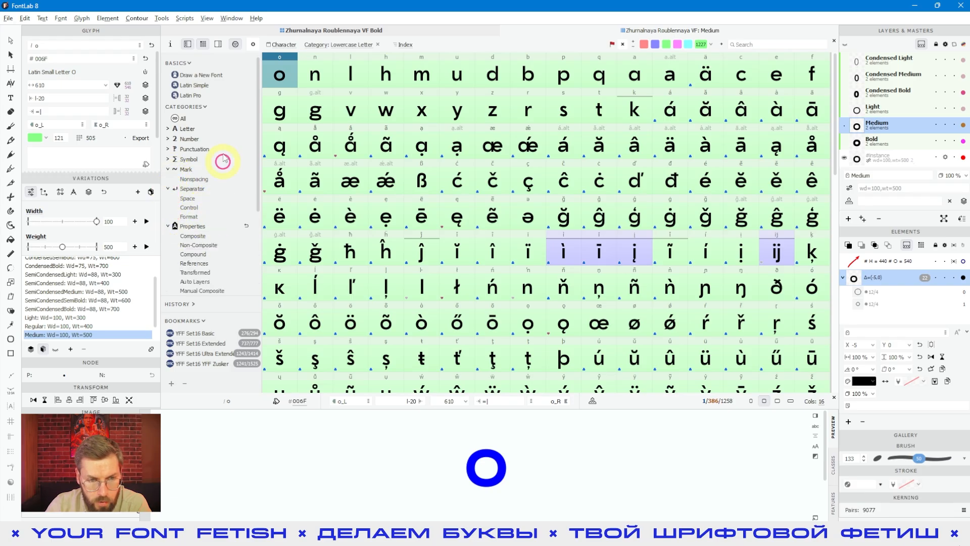
- Filter glyphs by several Properties subfilters, including References, Auto Layers and Colored
scroll(212, 156, "down", 3)
left_click(194, 135)
left_click(196, 144)
left_click(198, 153)
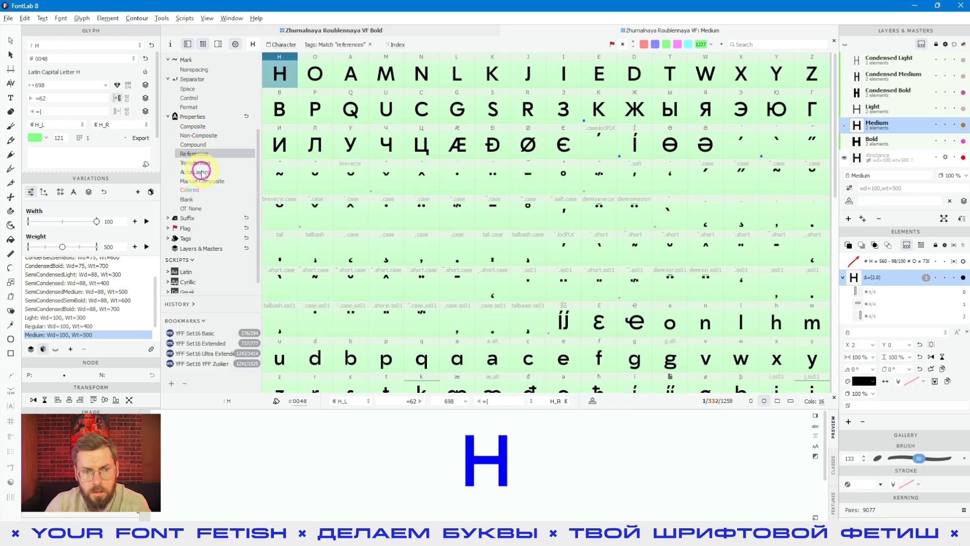
left_click(201, 171)
left_click(198, 189)
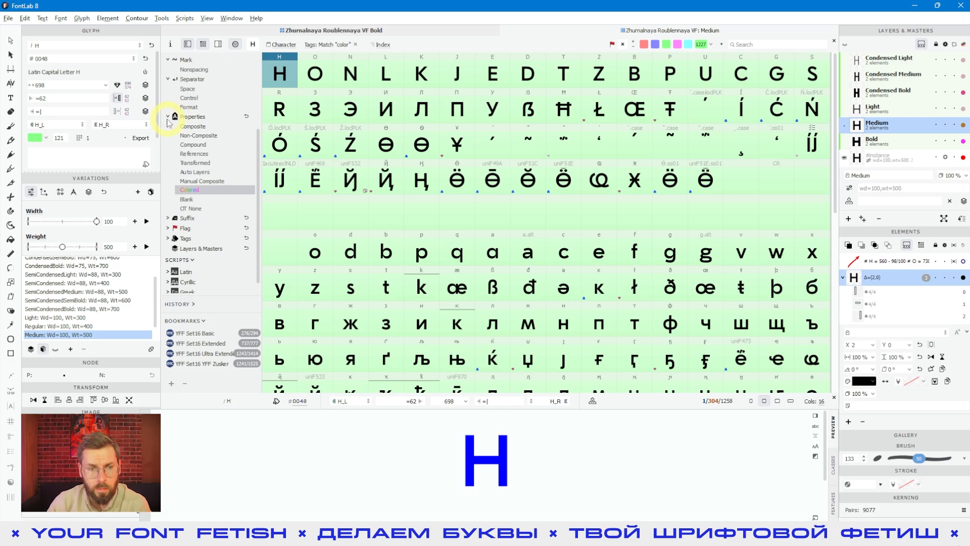
left_click(167, 115)
- Expand the Mark, Flag and Tags sections of the sidebar to review their filters
scroll(163, 149, "up", 3)
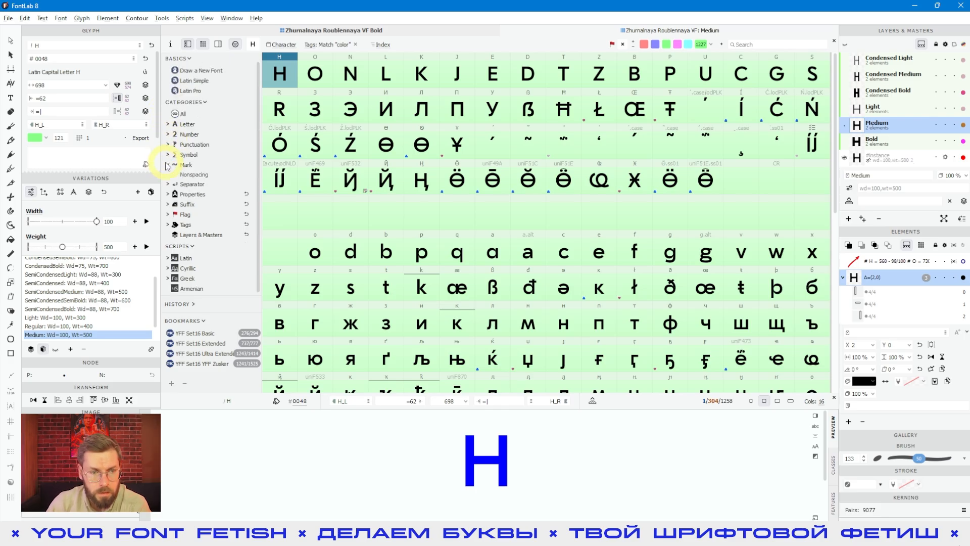
left_click(167, 164)
left_click(167, 209)
left_click(167, 210)
left_click(168, 220)
scroll(209, 228, "down", 2)
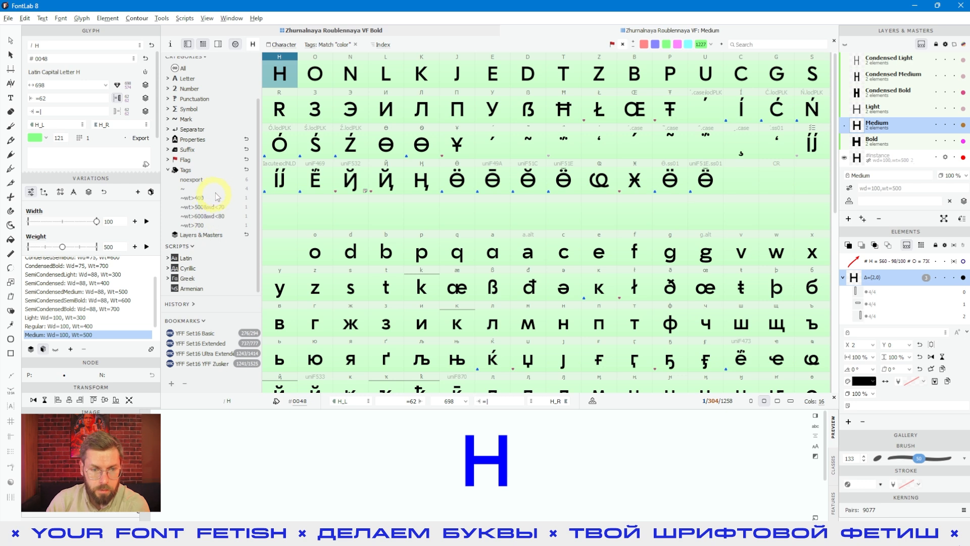
left_click(166, 169)
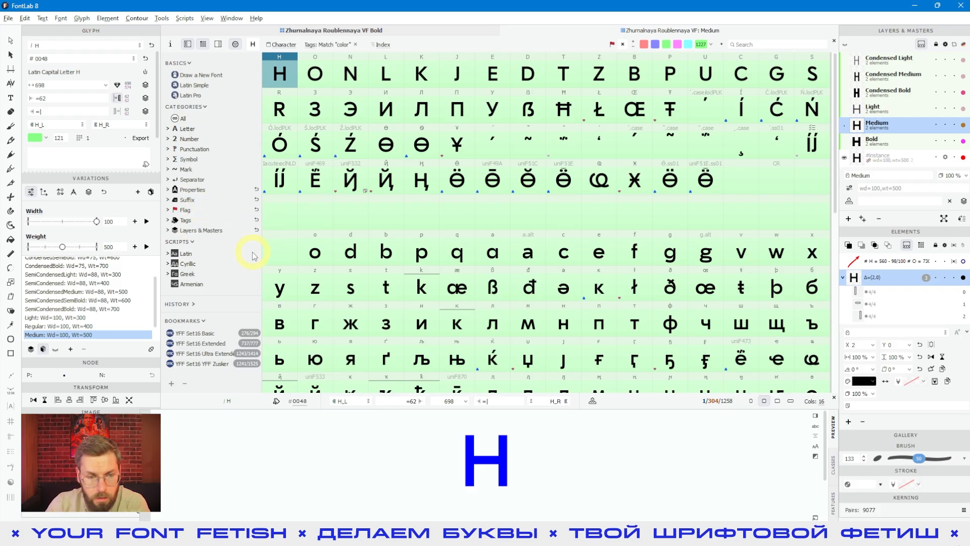
- Open the Layers & Masters section and filter glyphs by the Condensed Light layer
left_click(169, 231)
scroll(281, 191, "down", 2)
scroll(225, 221, "down", 2)
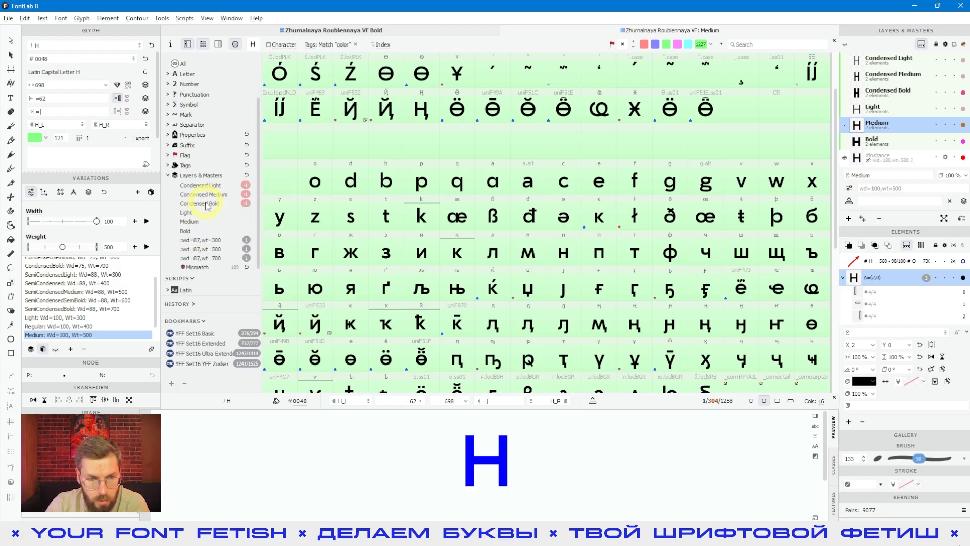
left_click(244, 186)
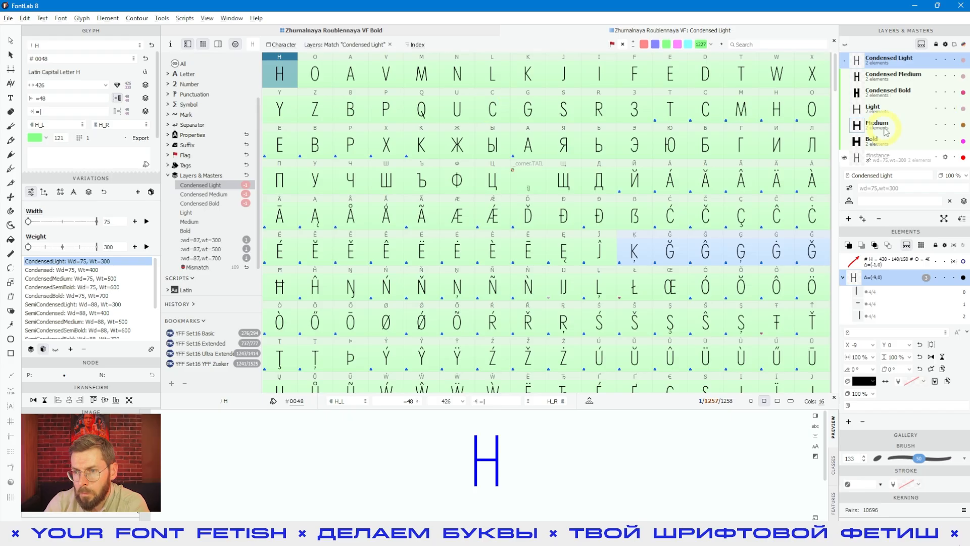
- Compare the Condensed Light, wd=87,wt=300 and Condensed Medium layer filters while viewing the Medium master
left_click(883, 128)
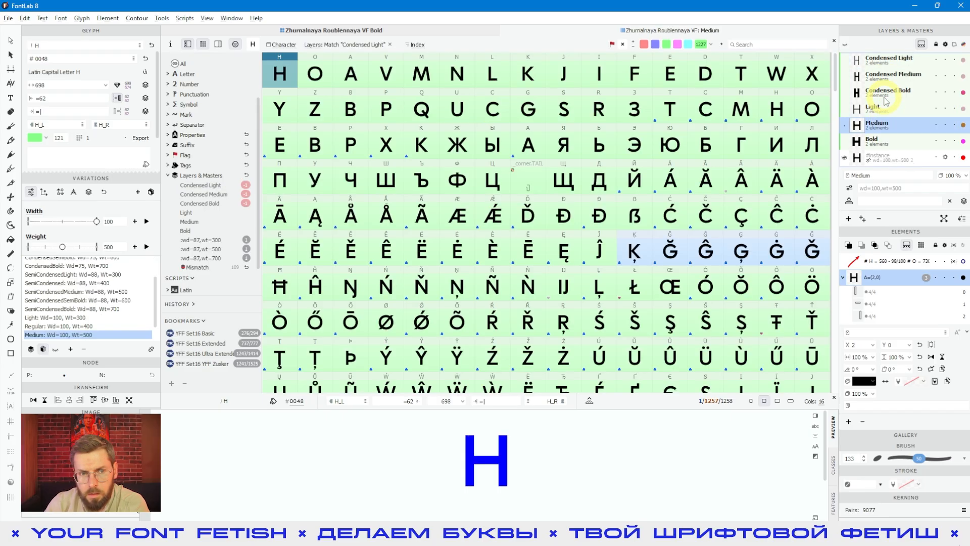
left_click(352, 139)
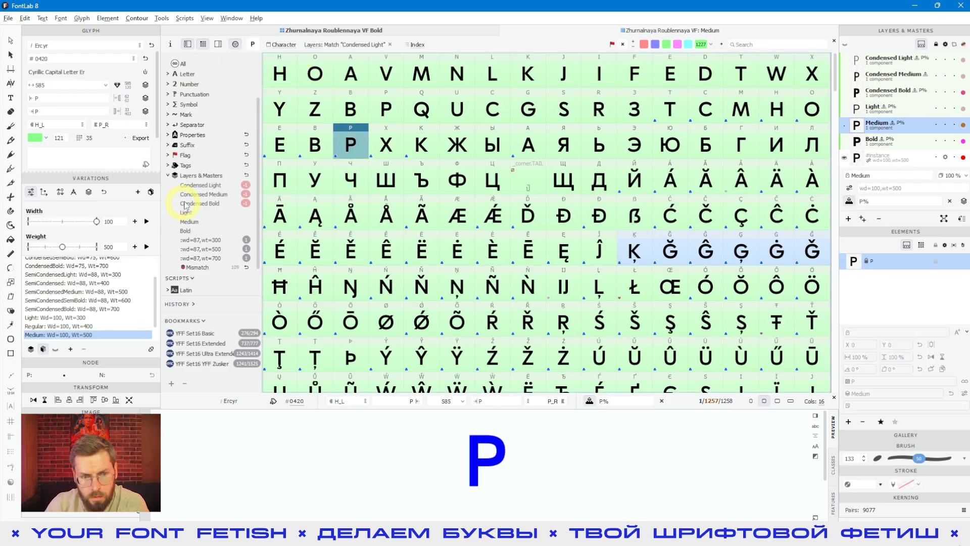
left_click(230, 185)
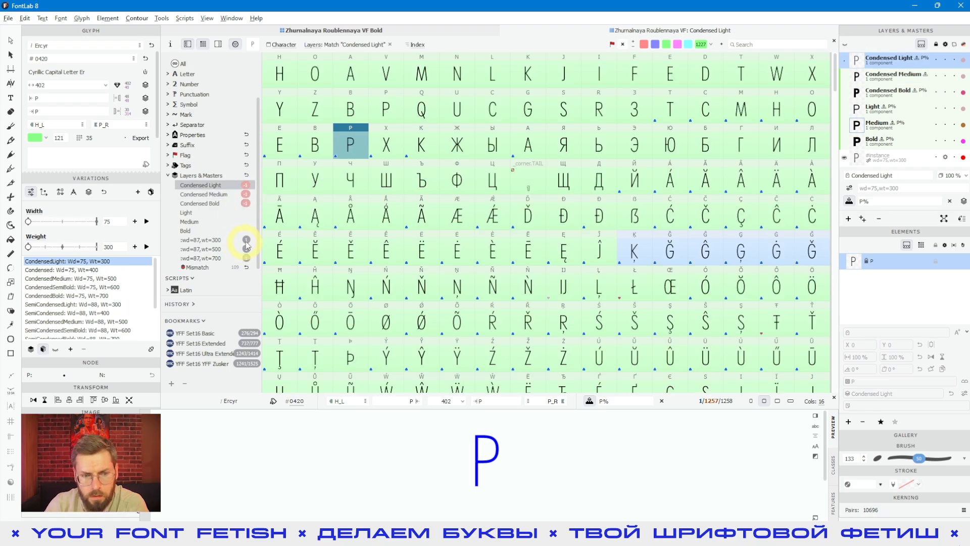
left_click(219, 240)
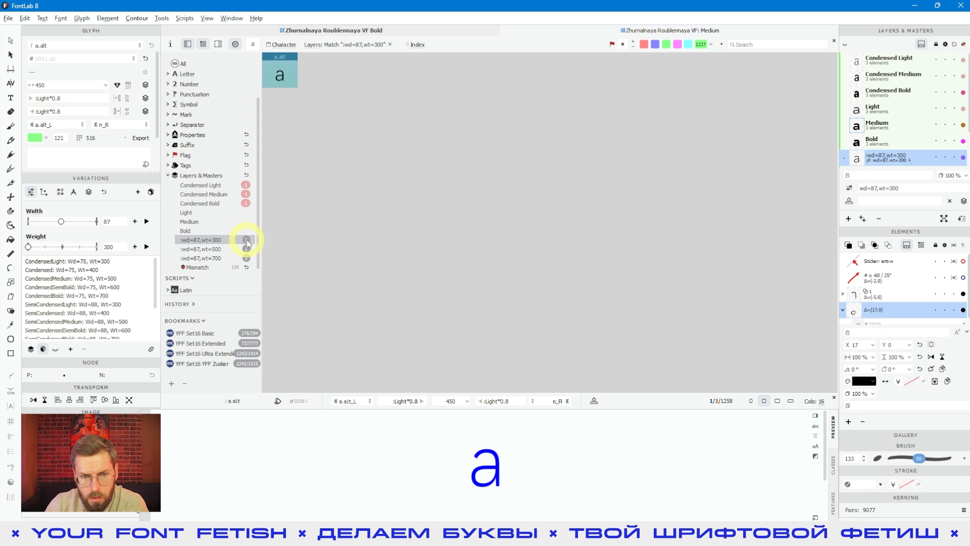
left_click(216, 194)
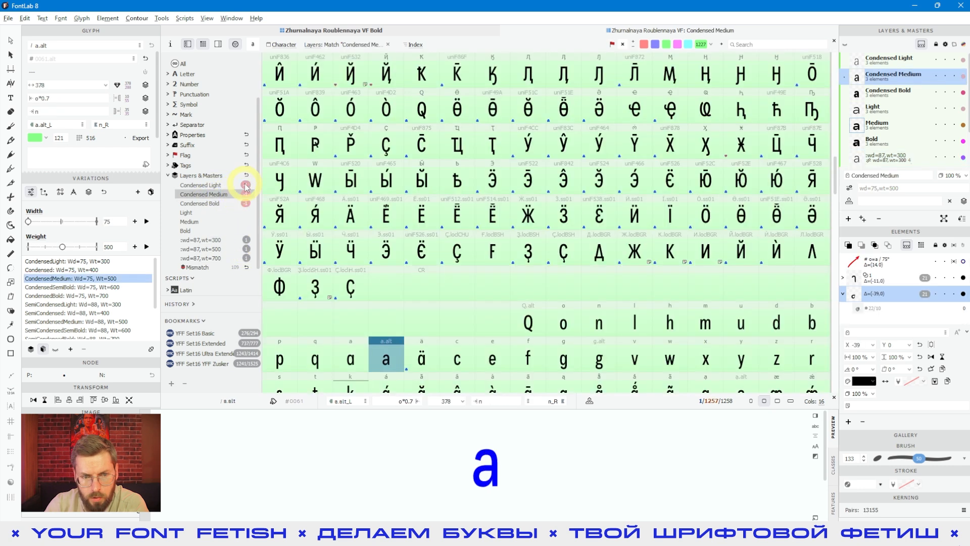
- Show glyphs missing the Condensed Light, Condensed Medium and Condensed Bold layers
left_click(245, 186)
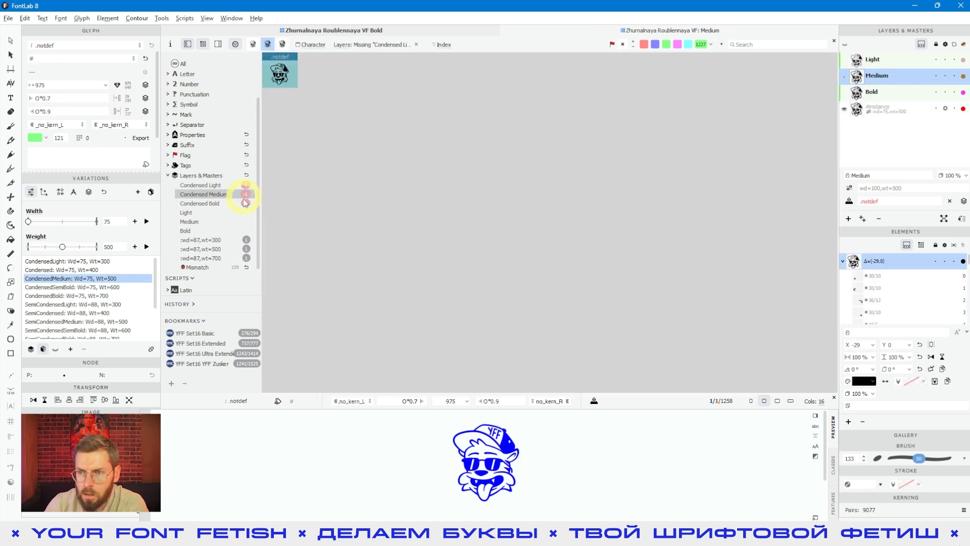
left_click(245, 196)
left_click(245, 199)
left_click(245, 186)
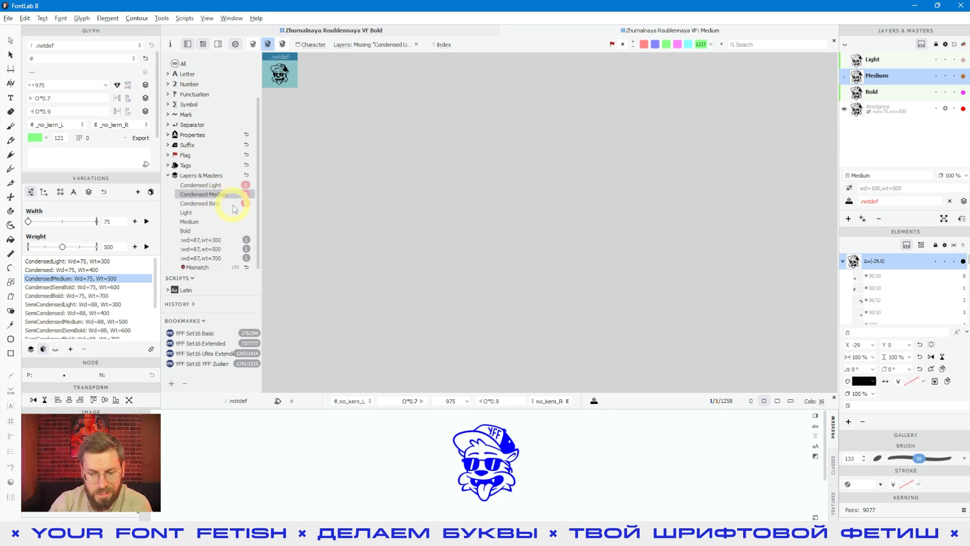
- Filter glyphs by the Light layer, select H, and return to the Condensed Light layer filter
left_click(190, 212)
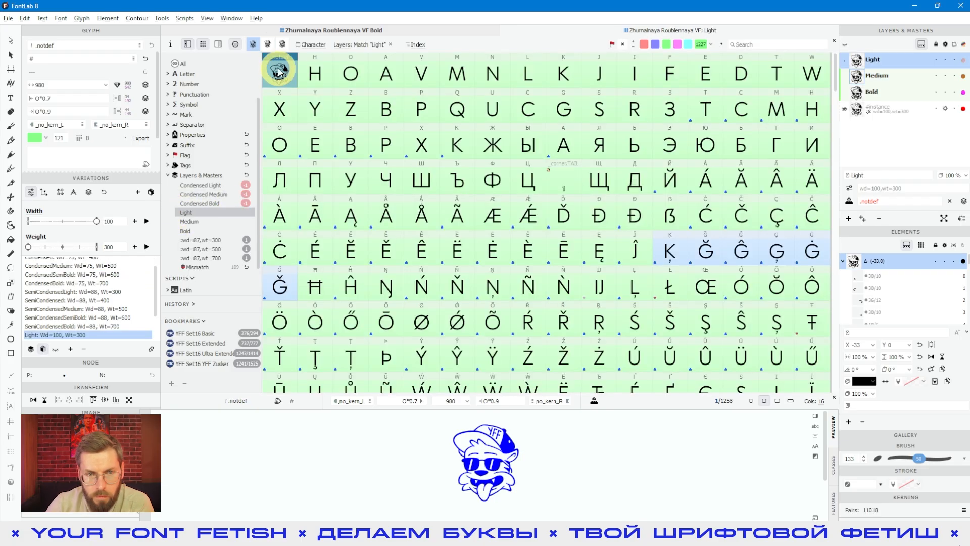
left_click(314, 73)
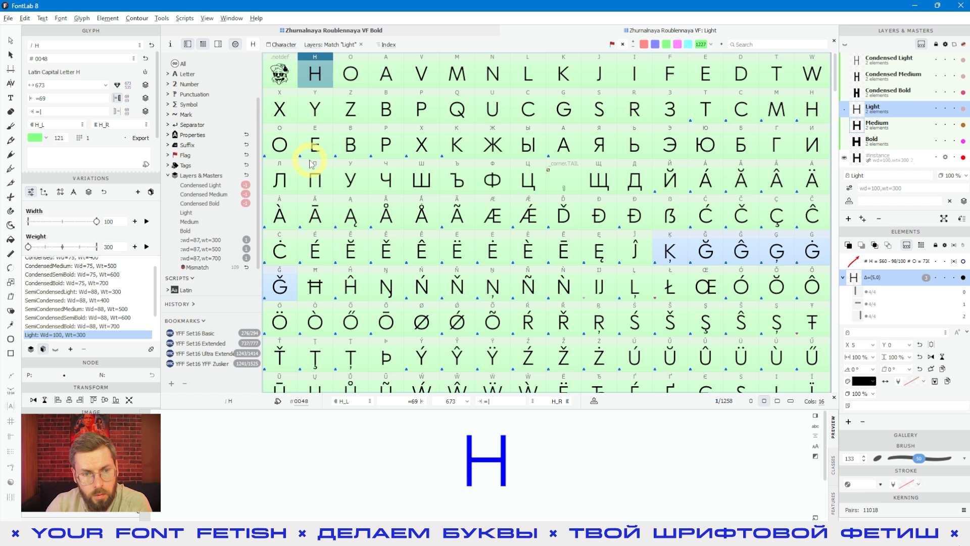
left_click(247, 186)
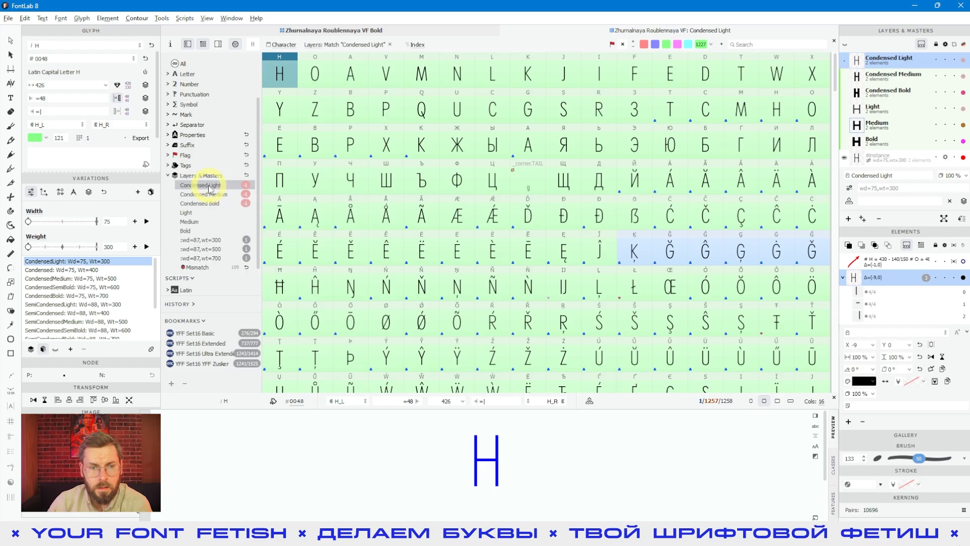
scroll(221, 101, "up", 2)
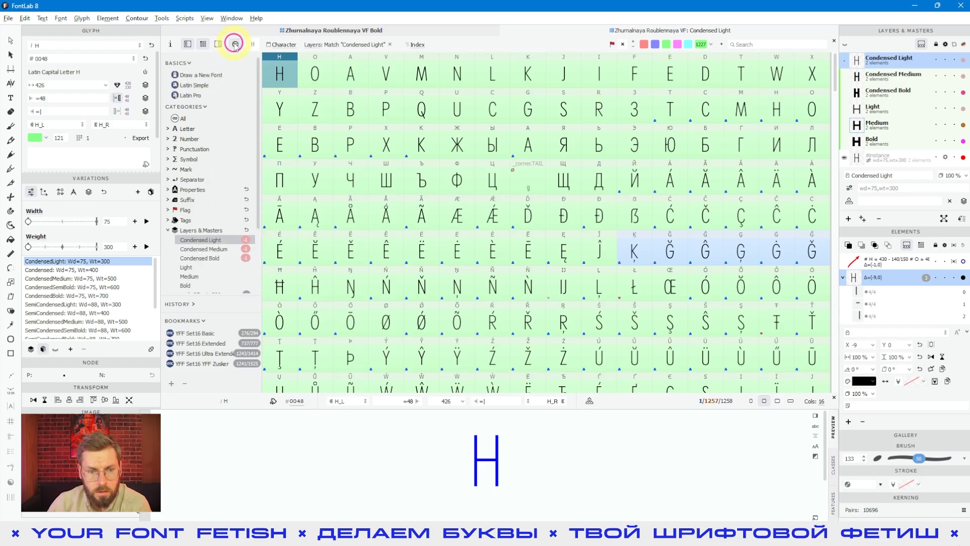
- Show glyphs missing the Condensed Light layer and select the .notdef glyph
left_click(246, 240)
left_click(279, 73)
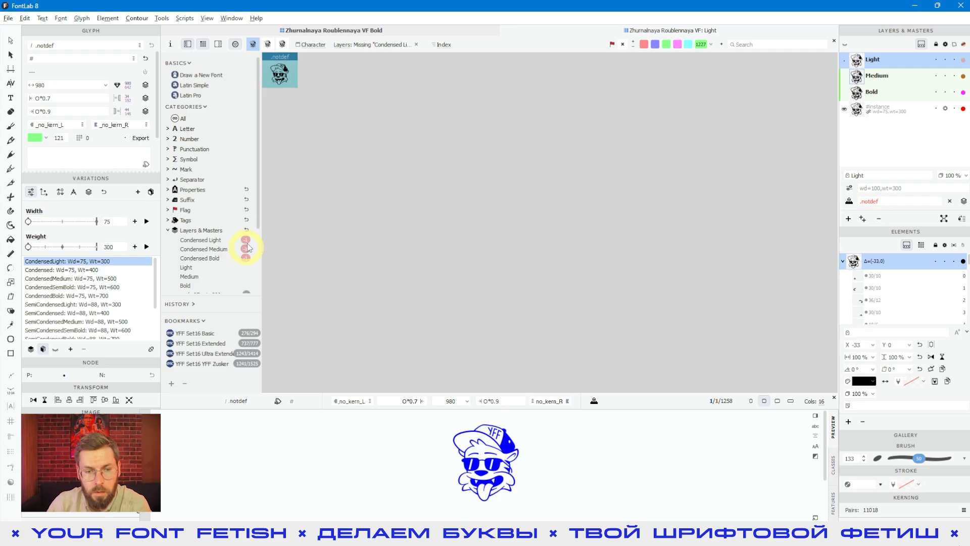
- Filter the glyphs by the wd=87,wt=300 intermediate layer and scroll through the layers list
scroll(242, 231, "down", 3)
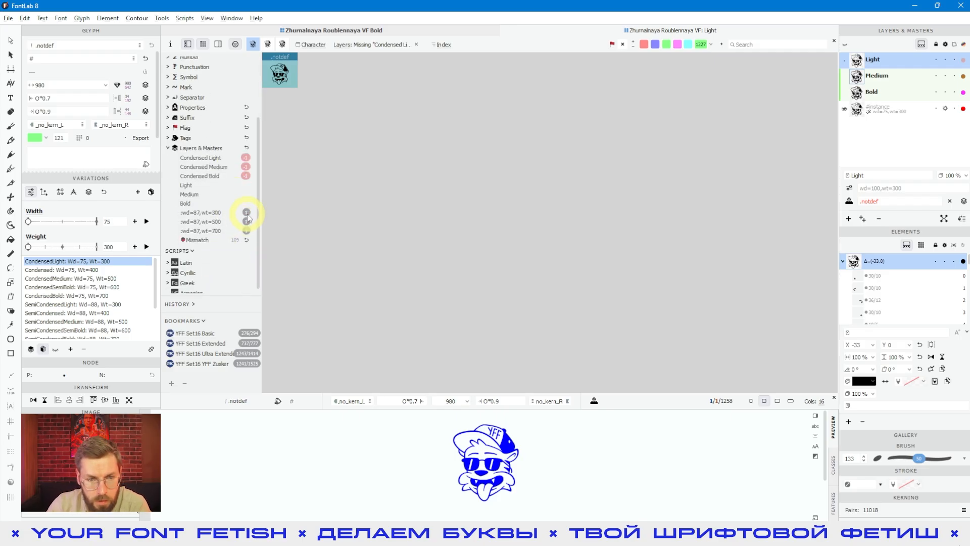
left_click(246, 212)
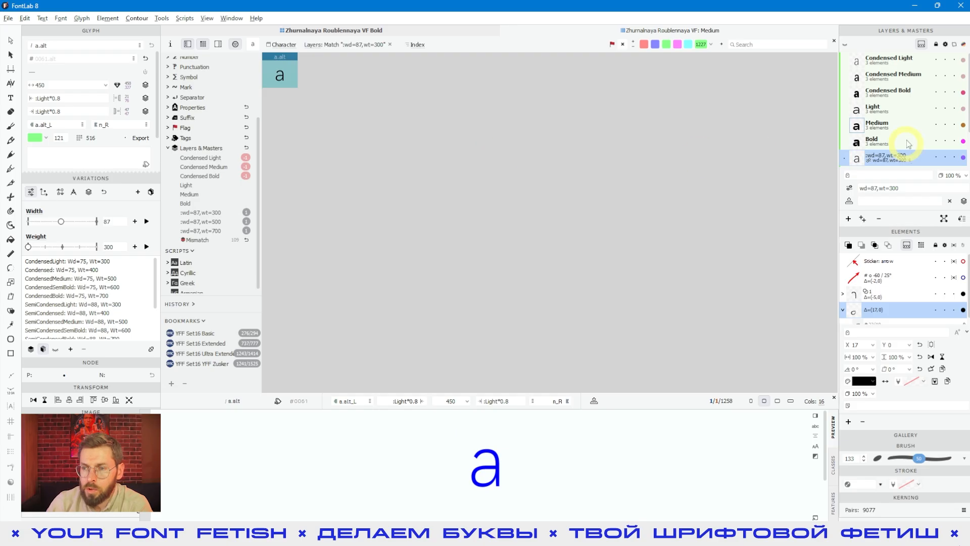
scroll(902, 144, "down", 1)
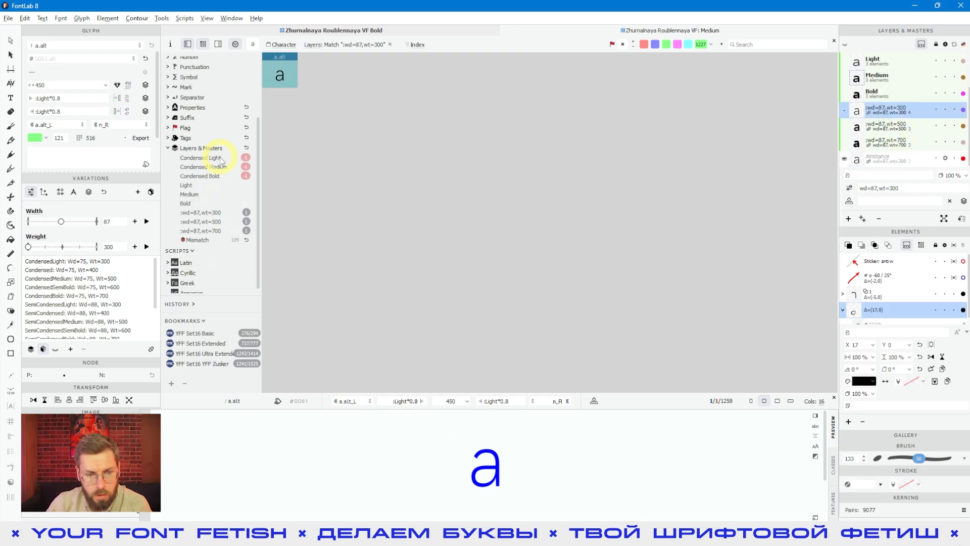
- Filter the font window to glyphs with a layer mismatch
left_click(200, 241)
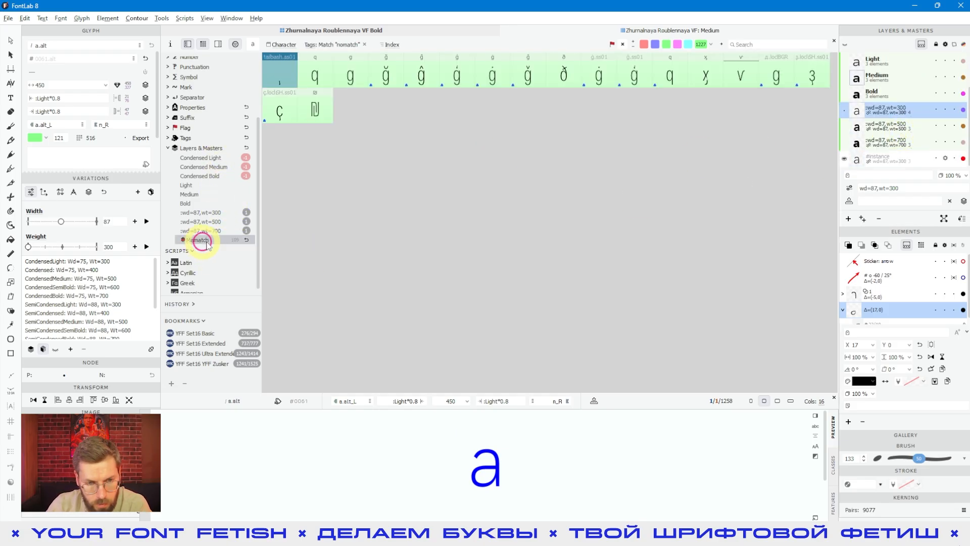
left_click(247, 241)
left_click(255, 227)
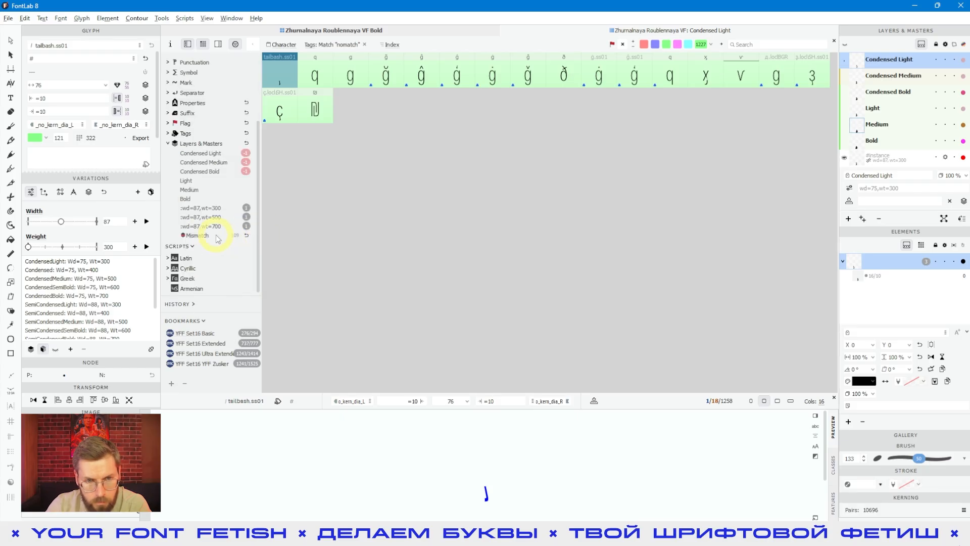
- Inspect the mismatched glyphs q, ğ, ǧ and ð one by one
left_click(315, 77)
left_click(387, 76)
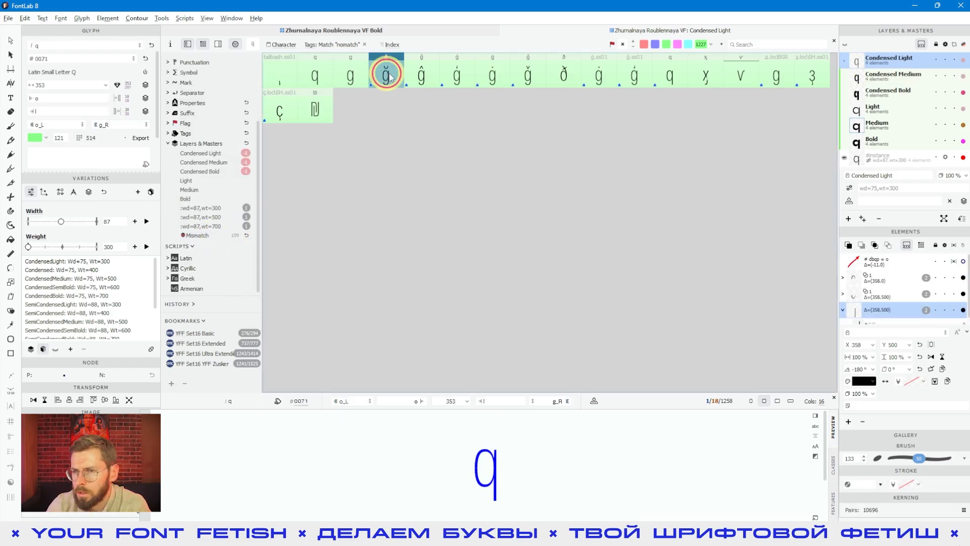
left_click(456, 76)
left_click(492, 76)
left_click(564, 76)
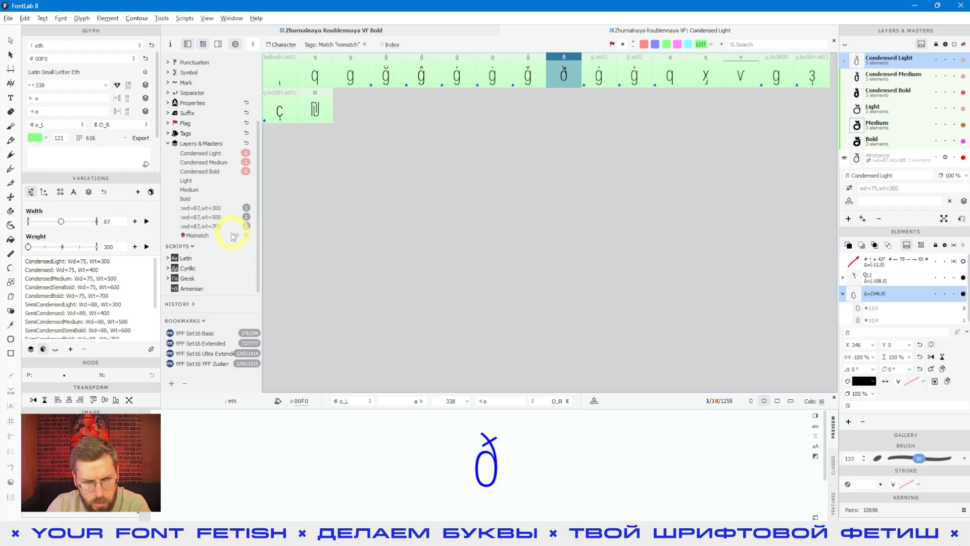
left_click(194, 236)
left_click(565, 68)
- Switch the Variations panel to its axis map and move the preview instance to about width 97, weight 524
left_click(53, 196)
left_click(97, 262)
left_click_drag(97, 263, 151, 207)
left_click(101, 231)
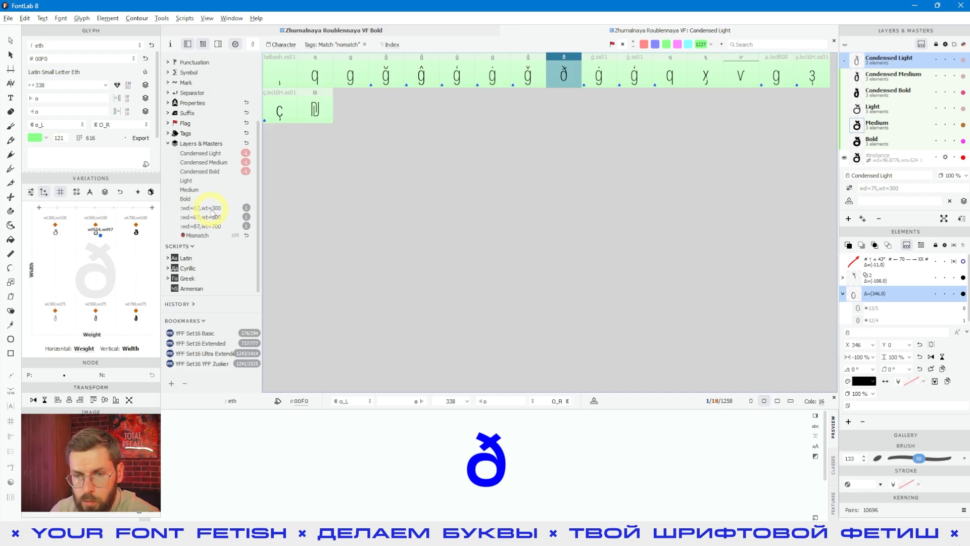
- Collapse Layers & Masters, expand the Latin script and filter by its Advanced (Latin Extended-B) range
left_click(168, 144)
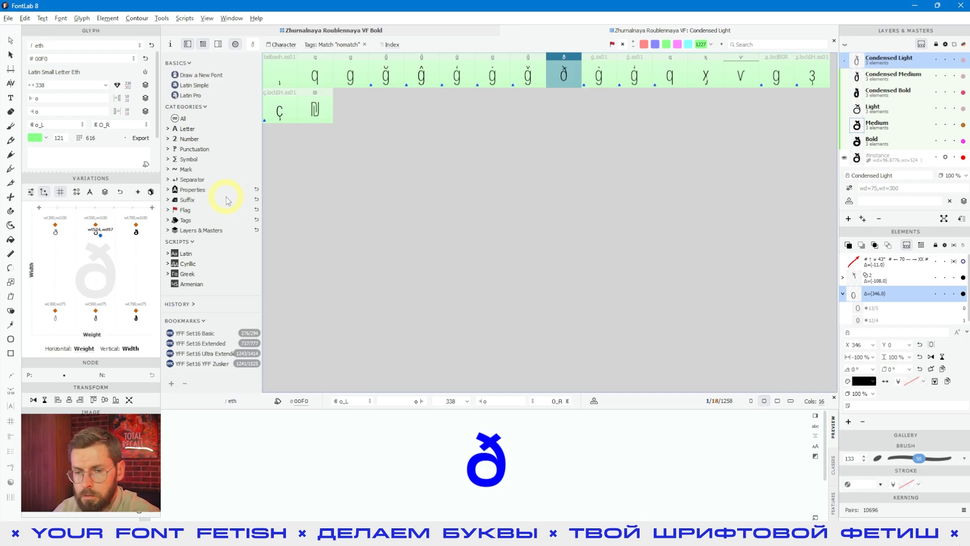
left_click(187, 257)
scroll(213, 220, "down", 1)
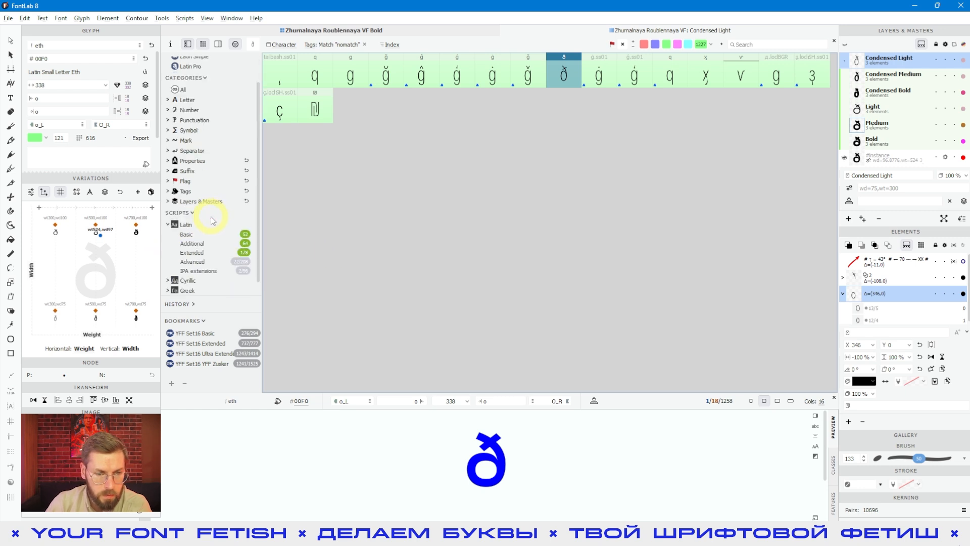
left_click(197, 260)
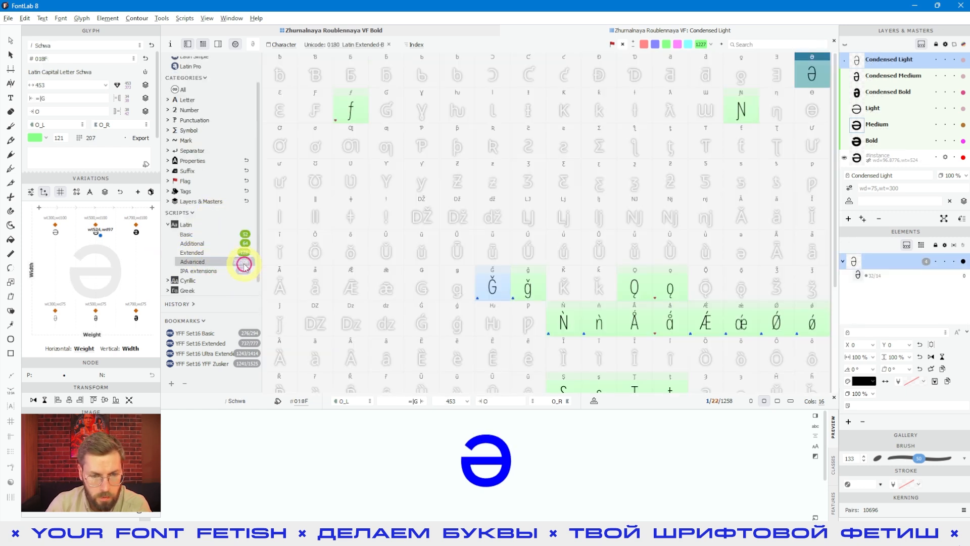
- Open the dialog for generating missing Latin Advanced glyphs, pick Adieresismacron, and close it without generating
left_click(244, 264)
scroll(314, 235, "down", 5)
scroll(316, 238, "down", 10)
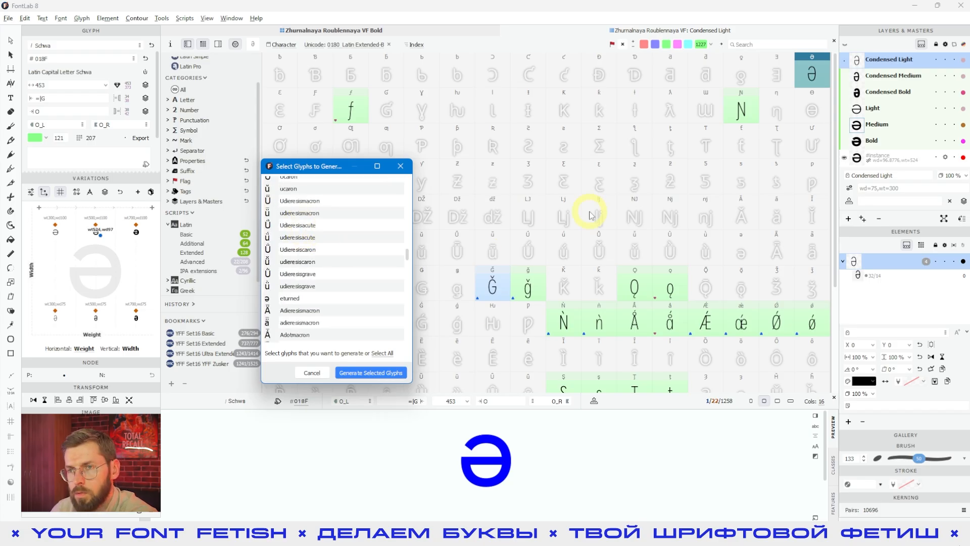
left_click(303, 311)
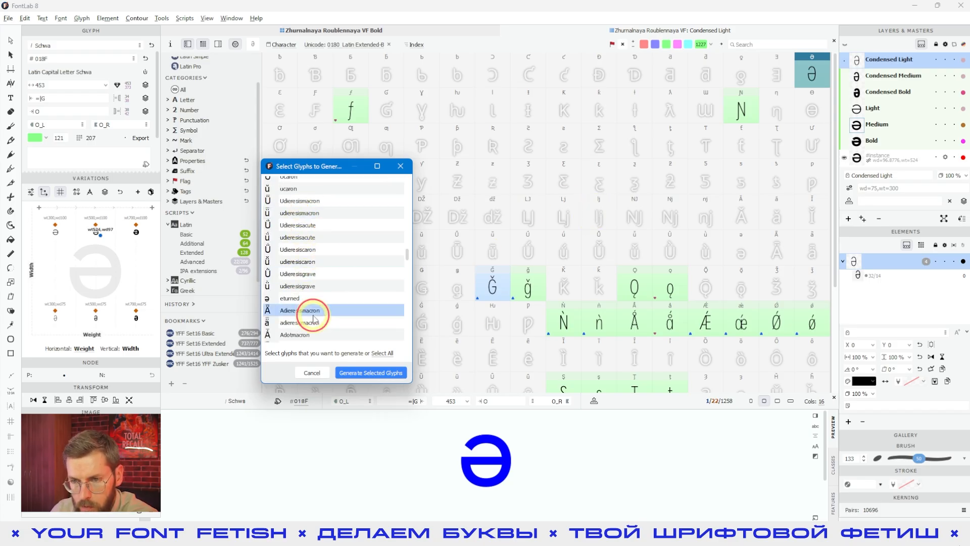
left_click(401, 166)
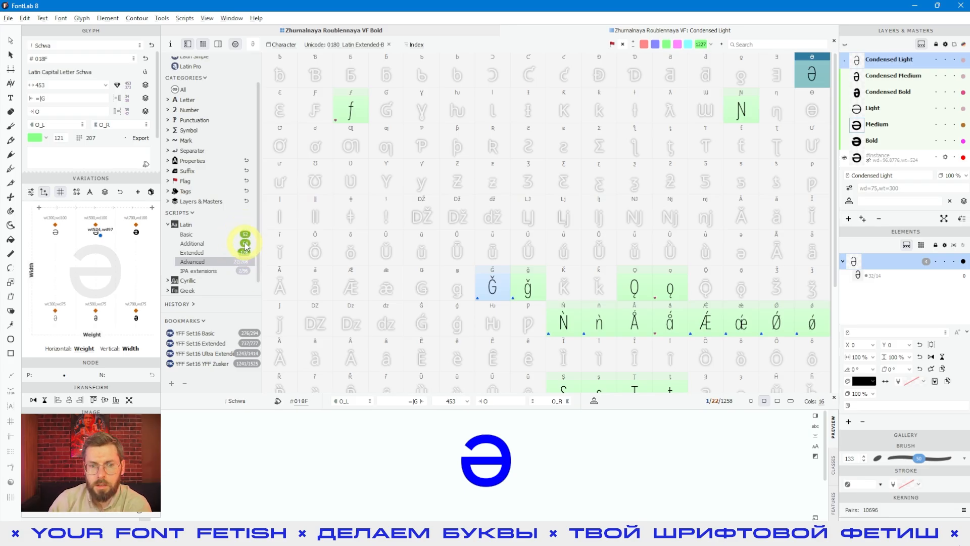
- Filter by Latin Basic and delete the glyph j, confirming the deletion
left_click(199, 240)
left_click(389, 172)
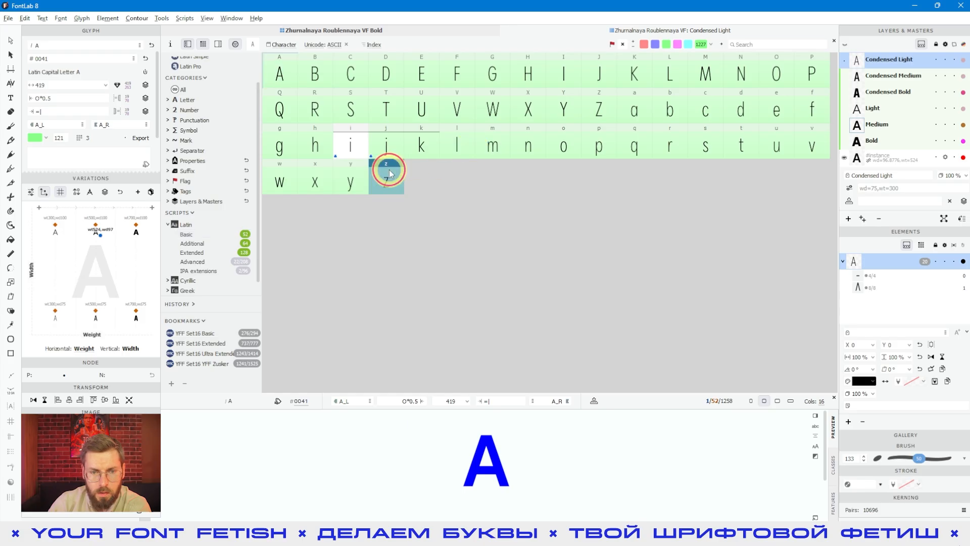
left_click(386, 145)
key("Delete")
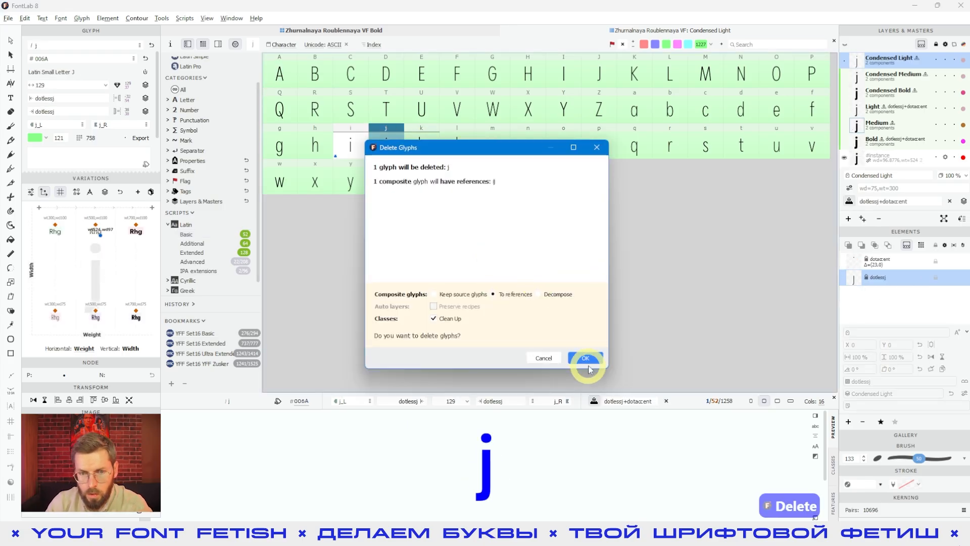
left_click(586, 360)
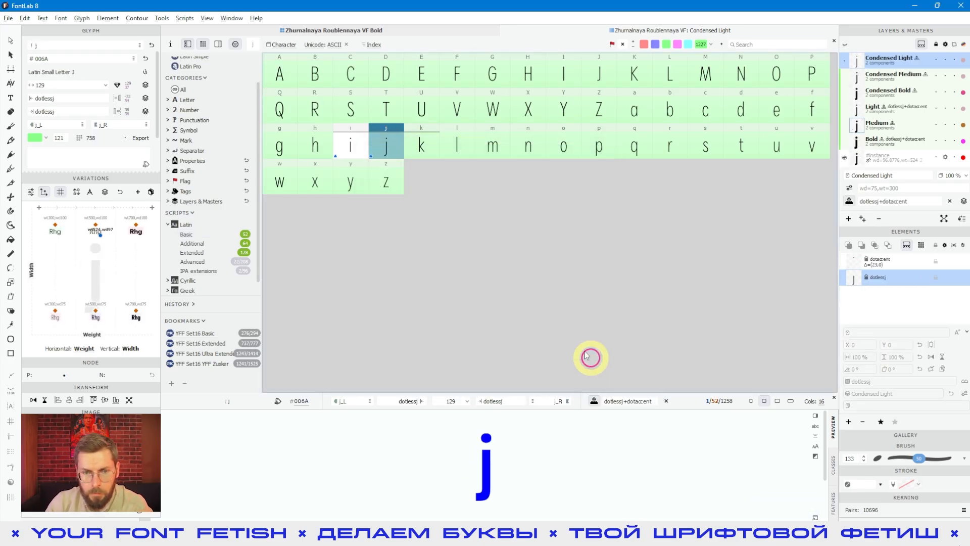
- Select glyphs k and l and check the emptied j slot
left_click(419, 146)
left_click(444, 147, "shift")
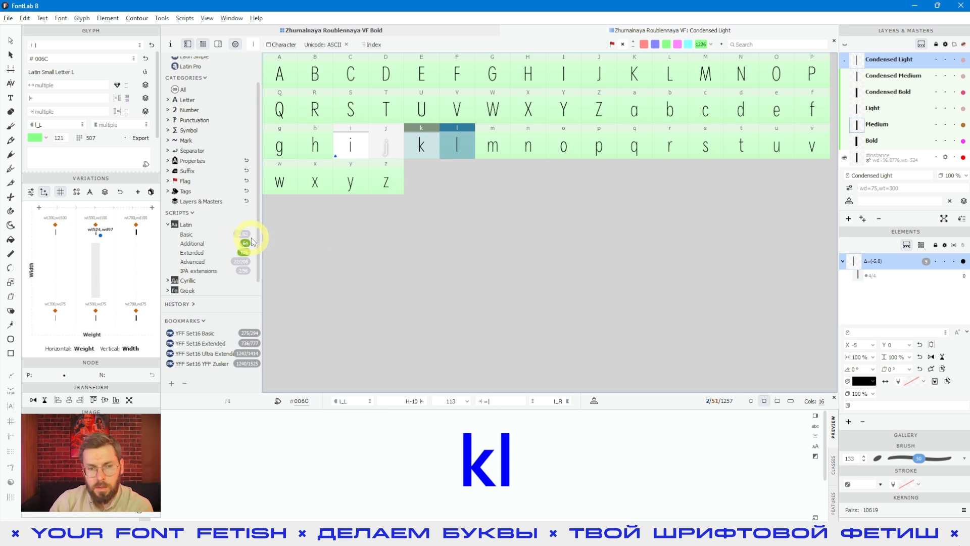
left_click(386, 146)
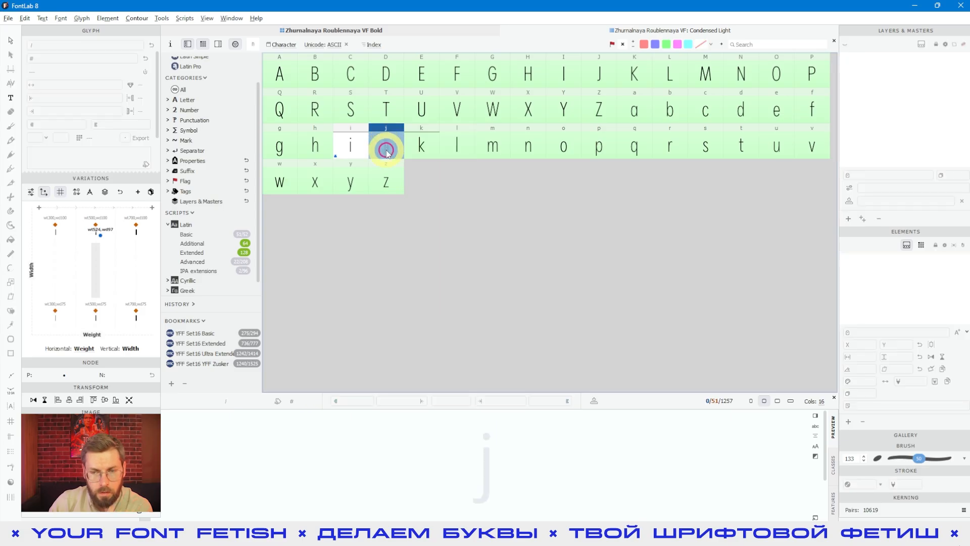
left_click(419, 152)
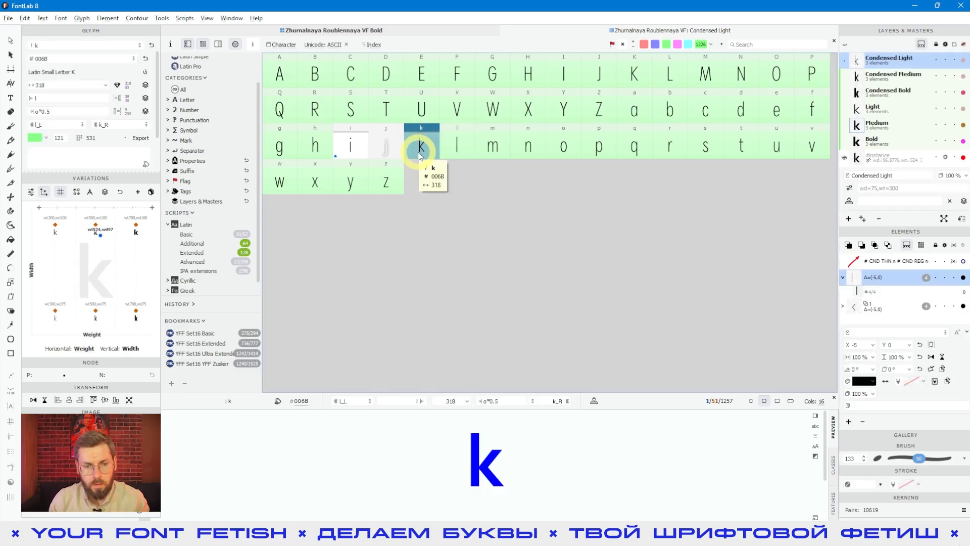
- Collapse Latin, expand Cyrillic and Greek, and filter by the Greek Basic range
left_click(187, 225)
left_click(175, 263)
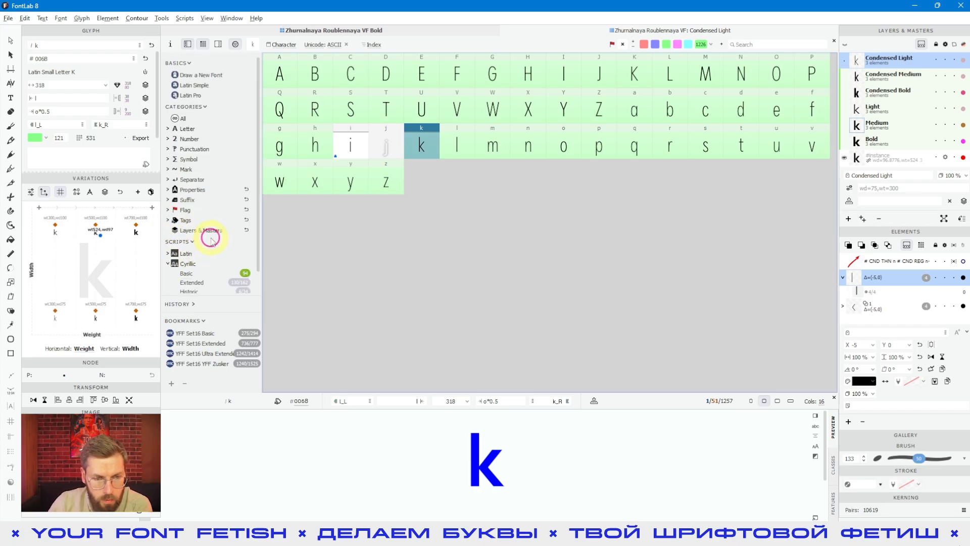
left_click(168, 278)
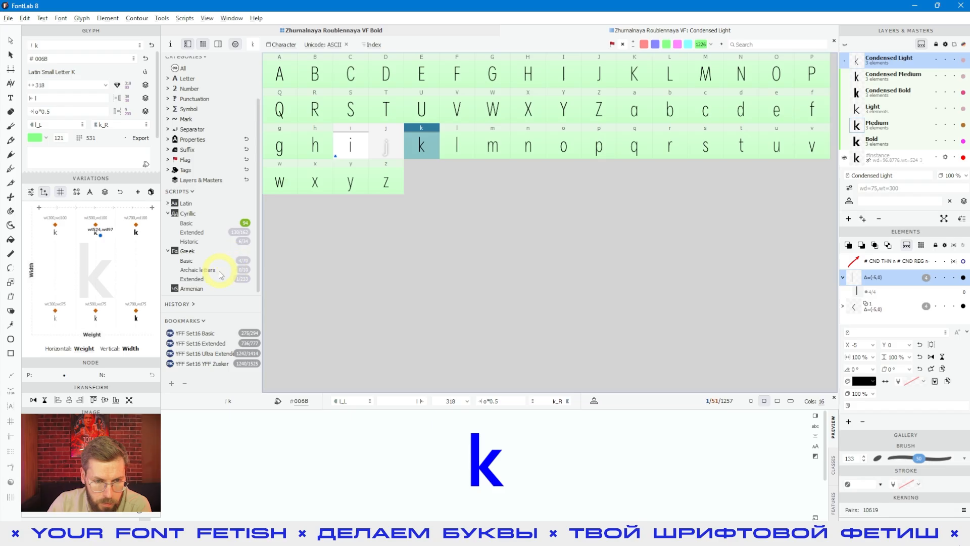
left_click(210, 263)
- Select the Greek glyphs Omega, mu and pi in turn
left_click(280, 146)
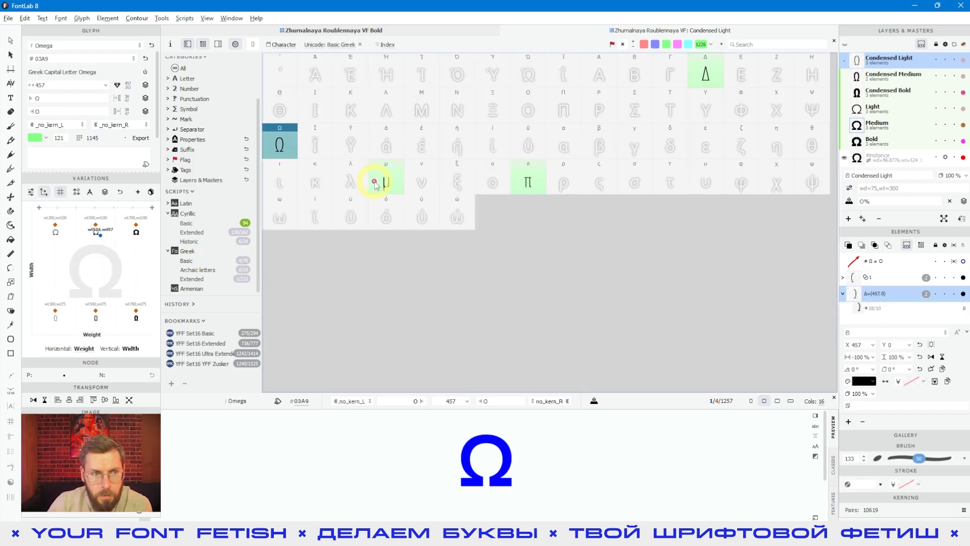
left_click(388, 185)
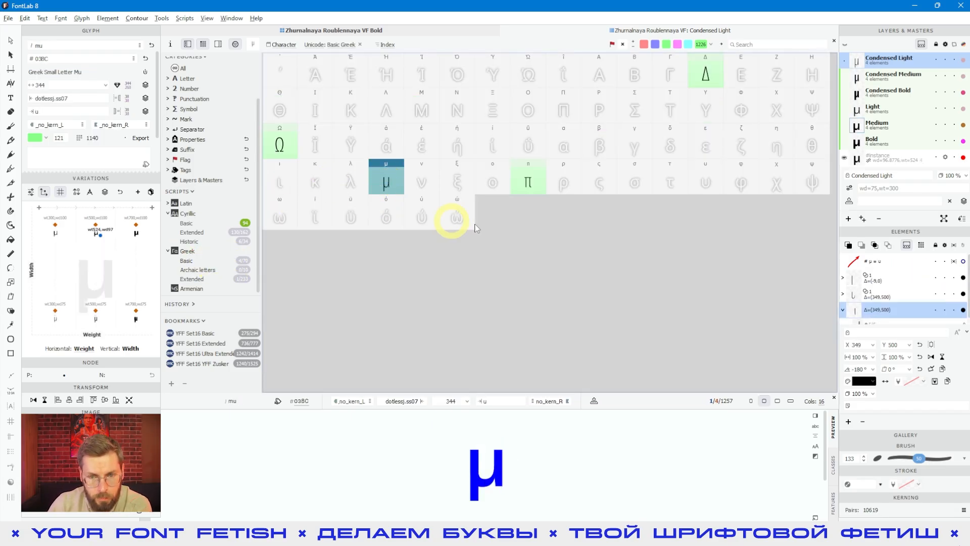
left_click(528, 182)
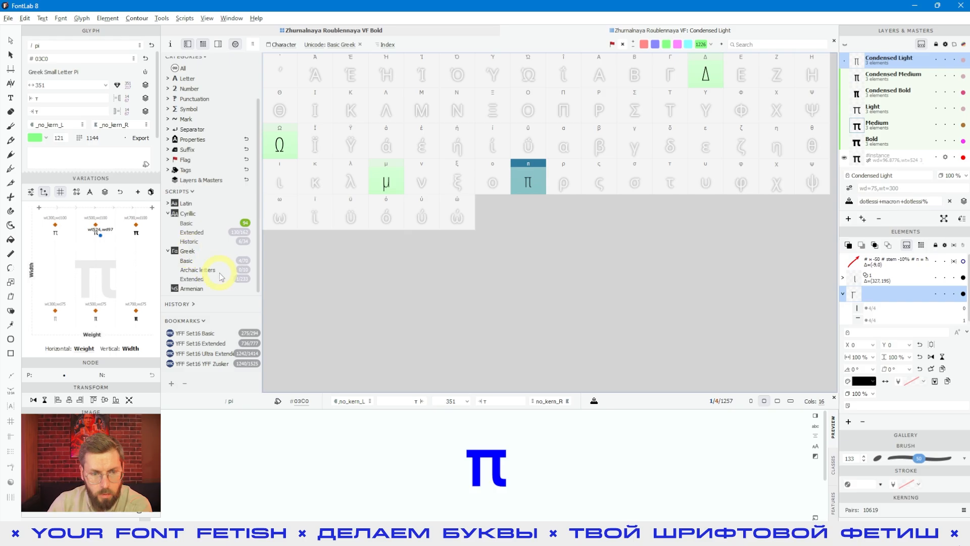
- Collapse Greek, filter by the Armenian script, and collapse the Cyrillic group
left_click(177, 253)
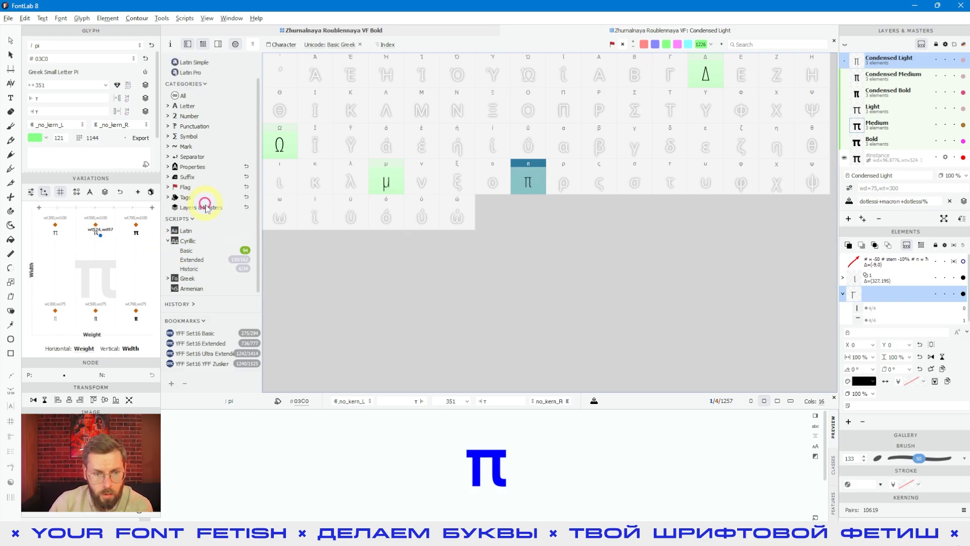
left_click(186, 291)
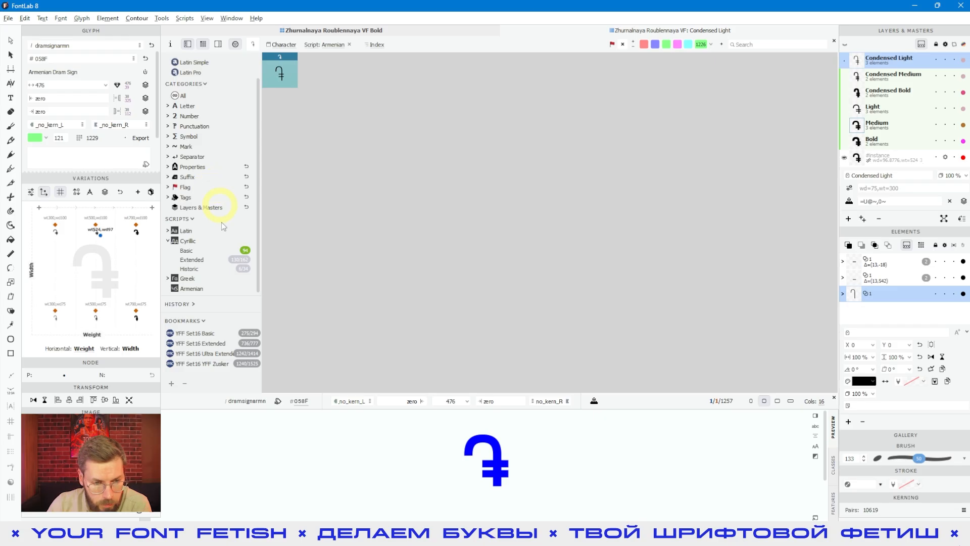
left_click(191, 219)
left_click(186, 241)
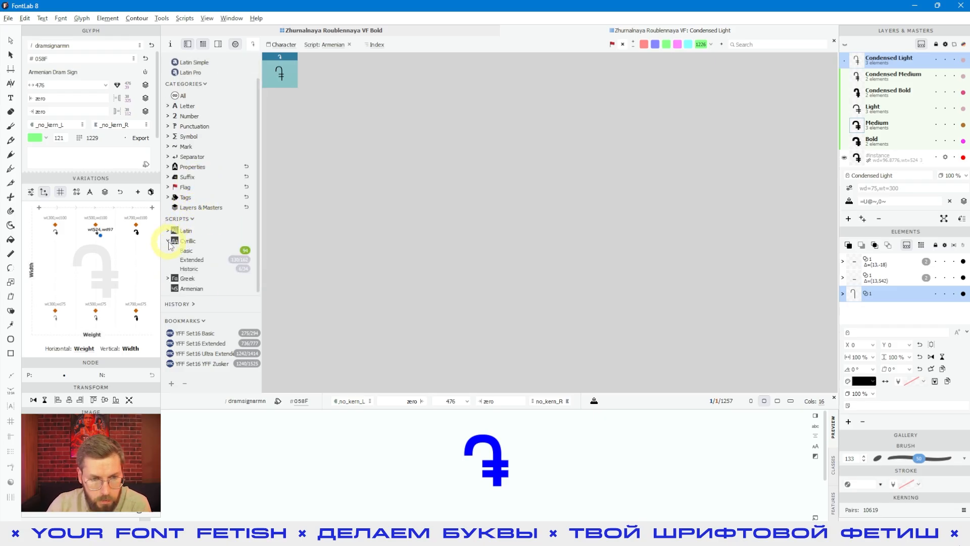
left_click(168, 242)
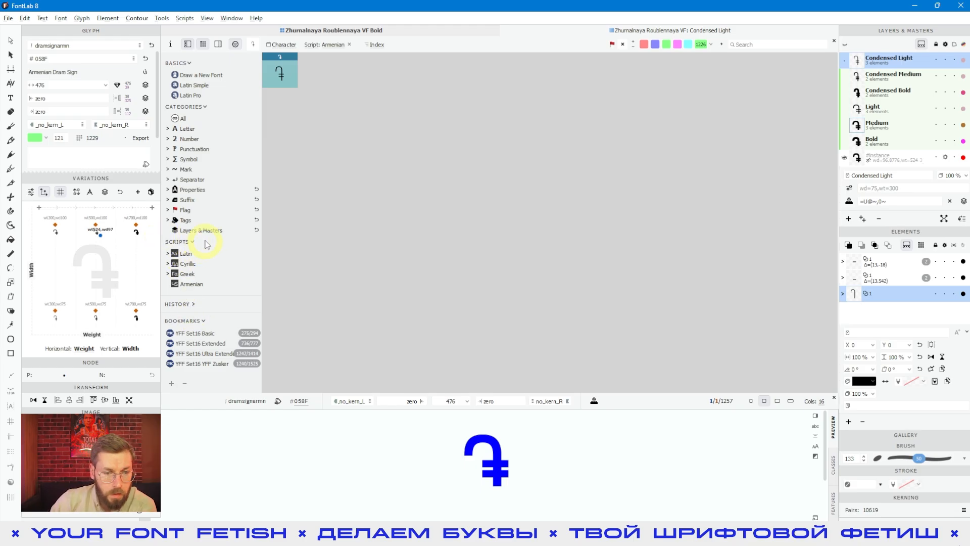
- Expand the History section, enlarge it, and scroll through its recent filter entries
left_click(194, 305)
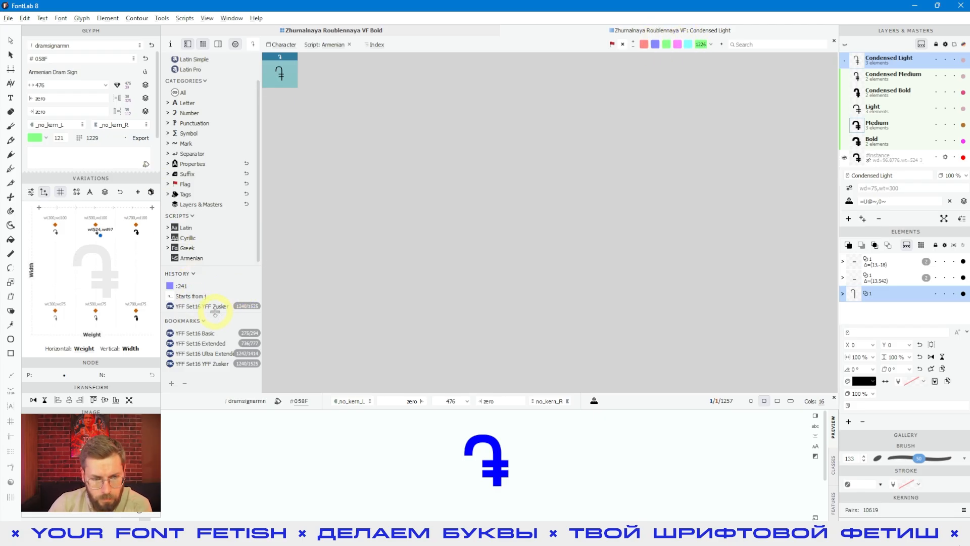
left_click_drag(215, 311, 216, 327)
scroll(202, 306, "down", 5)
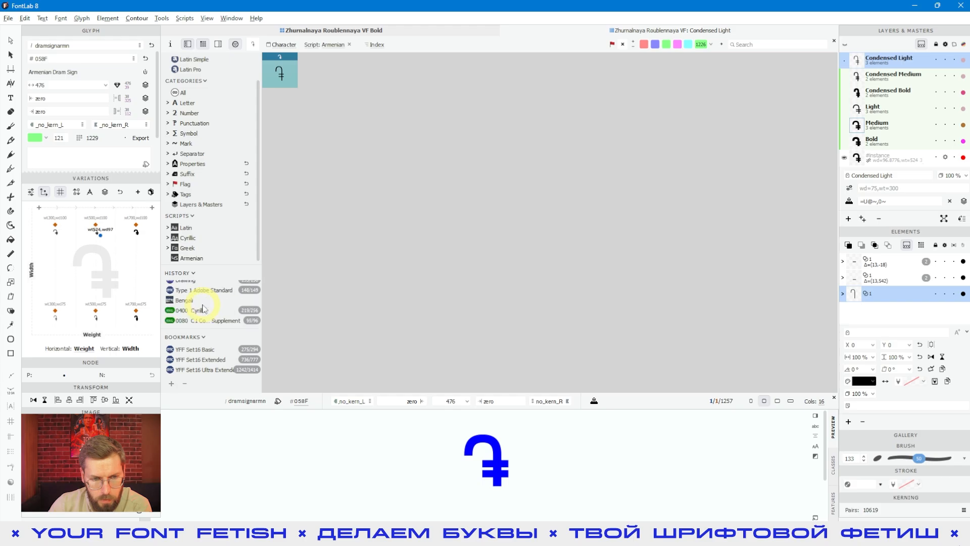
scroll(203, 308, "up", 5)
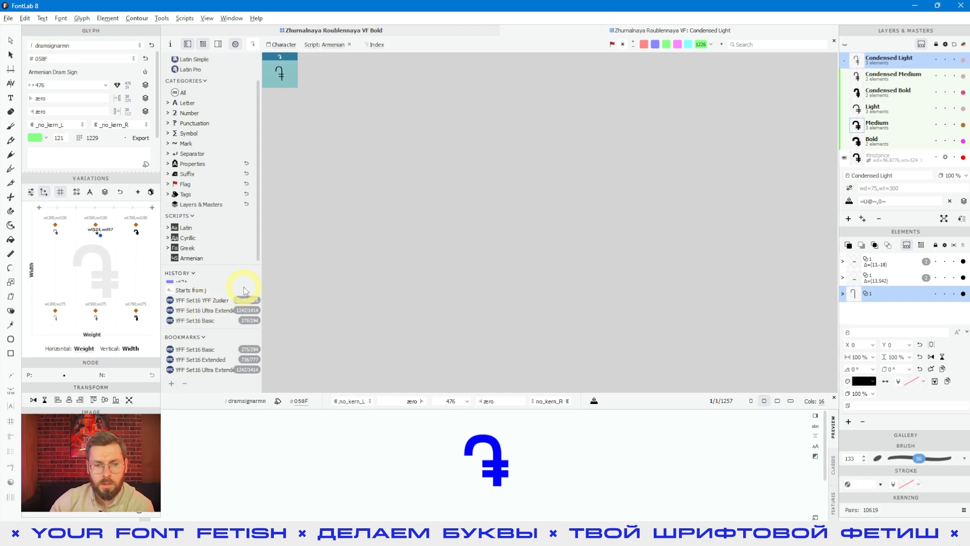
- Reapply the "Starts from j" filter from the history list
left_click(192, 290)
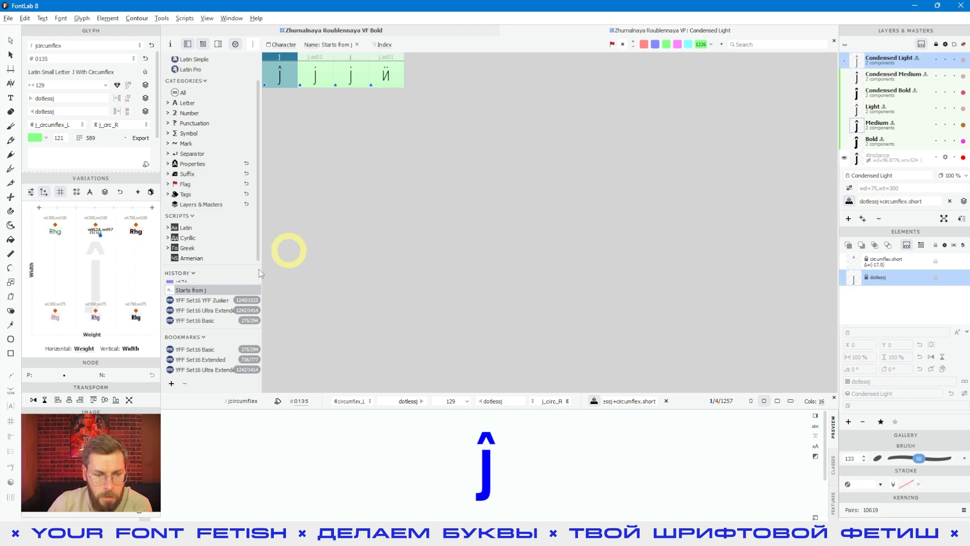
scroll(234, 286, "down", 1)
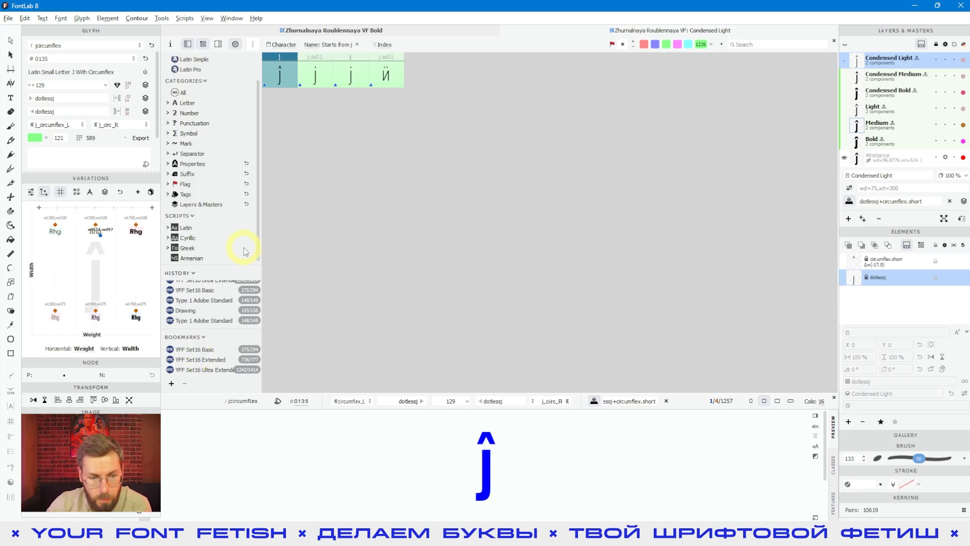
- Add the "Starts from j" history entry to the Bookmarks list
scroll(202, 311, "up", 2)
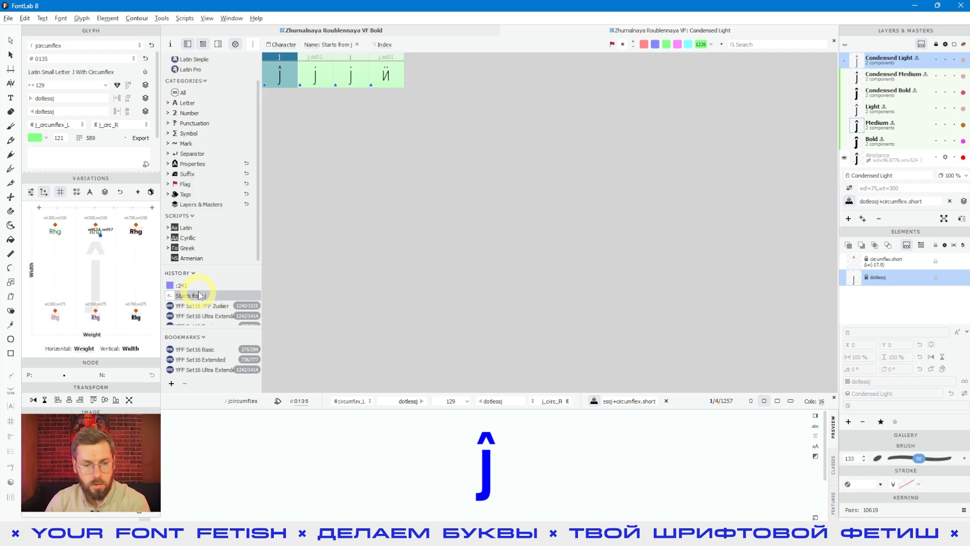
scroll(197, 294, "down", 1)
left_click_drag(196, 294, 200, 350)
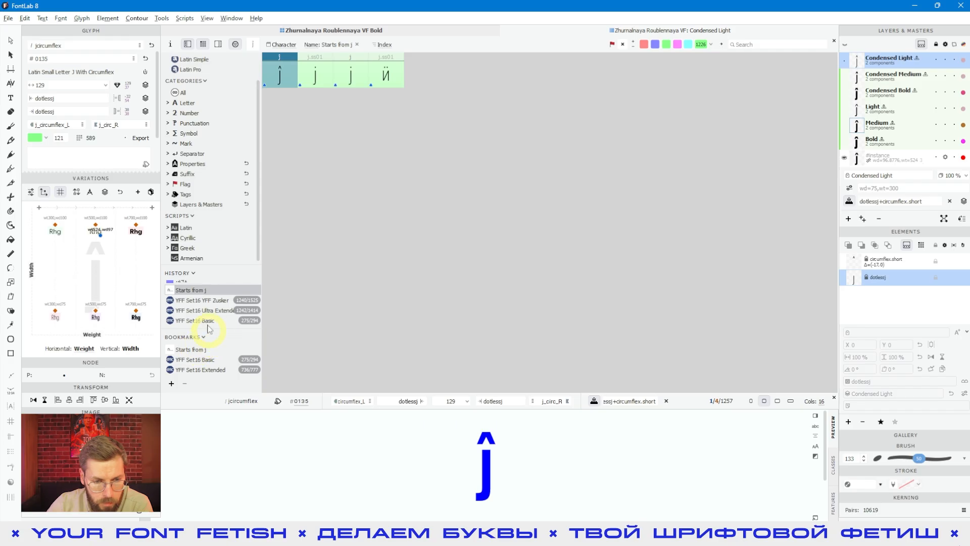
- Collapse History, move the "Starts from j" bookmark to the top of Bookmarks, and apply it
left_click(182, 273)
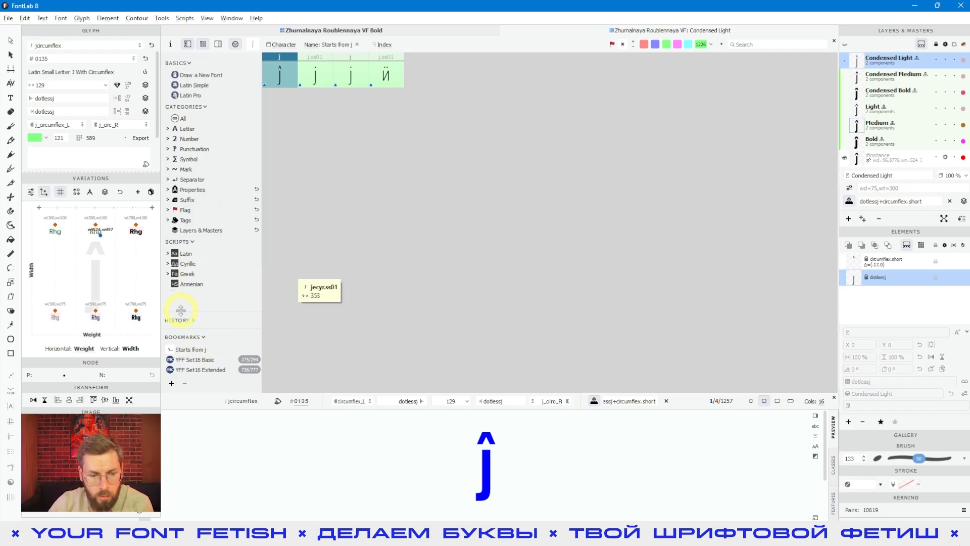
left_click_drag(199, 326, 203, 300)
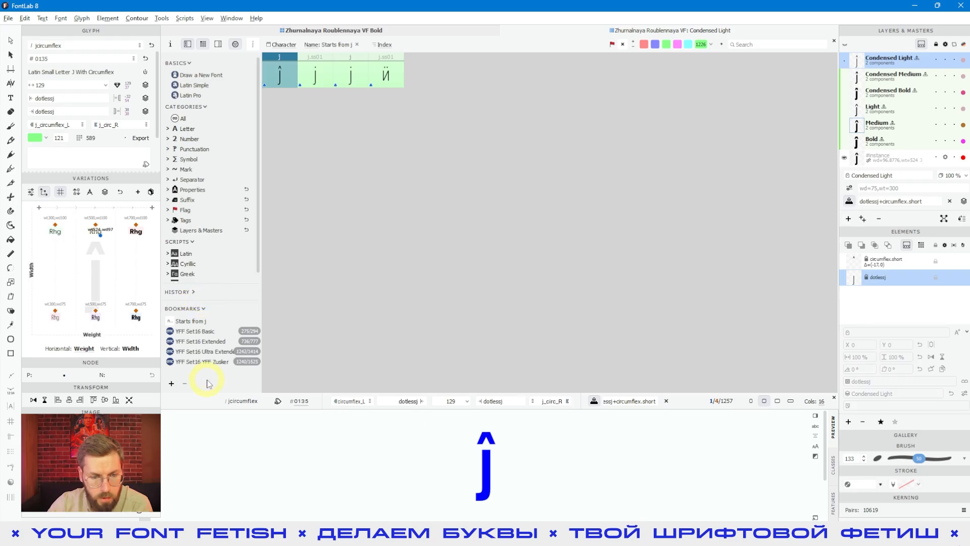
left_click(194, 321)
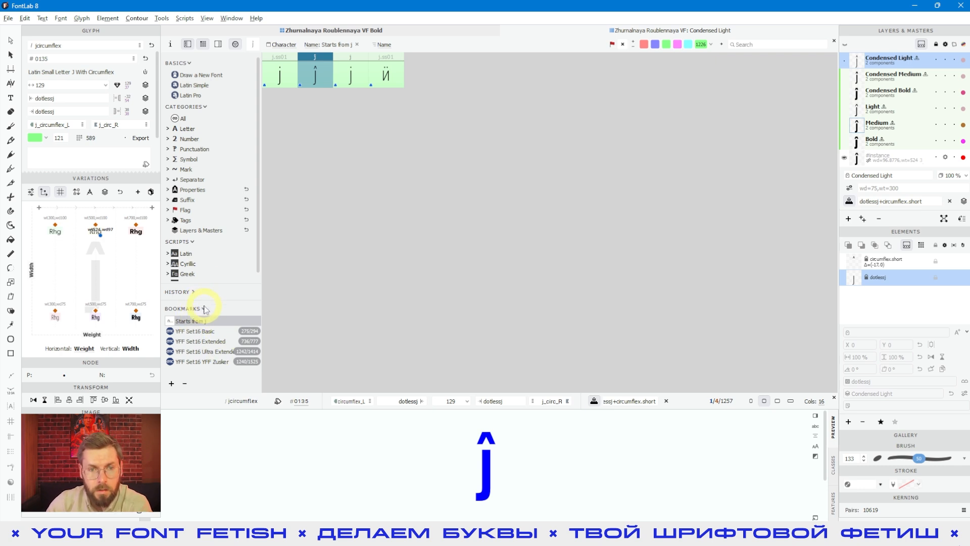
- Clear the name filter and switch the font window's encoding to YFF Symbols
left_click(314, 46)
left_click(321, 77)
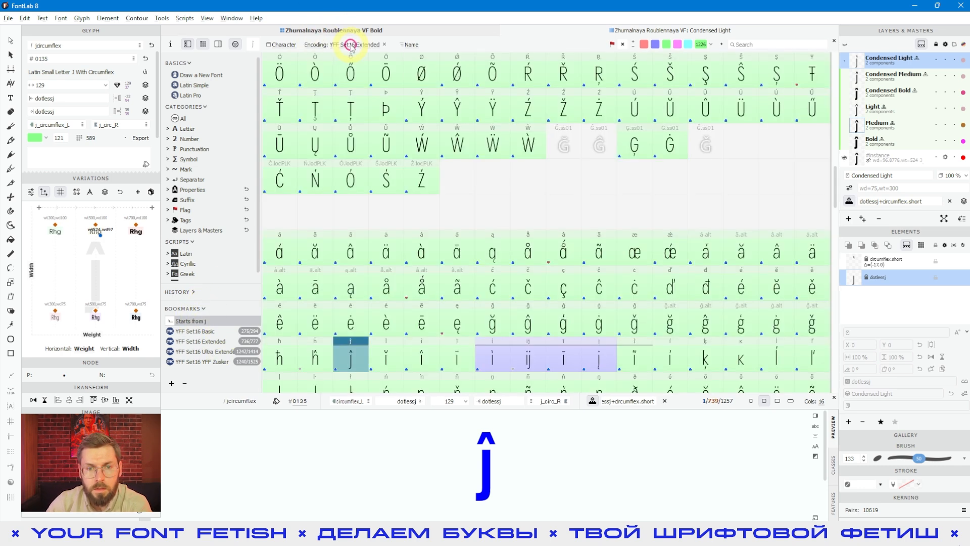
left_click(384, 47)
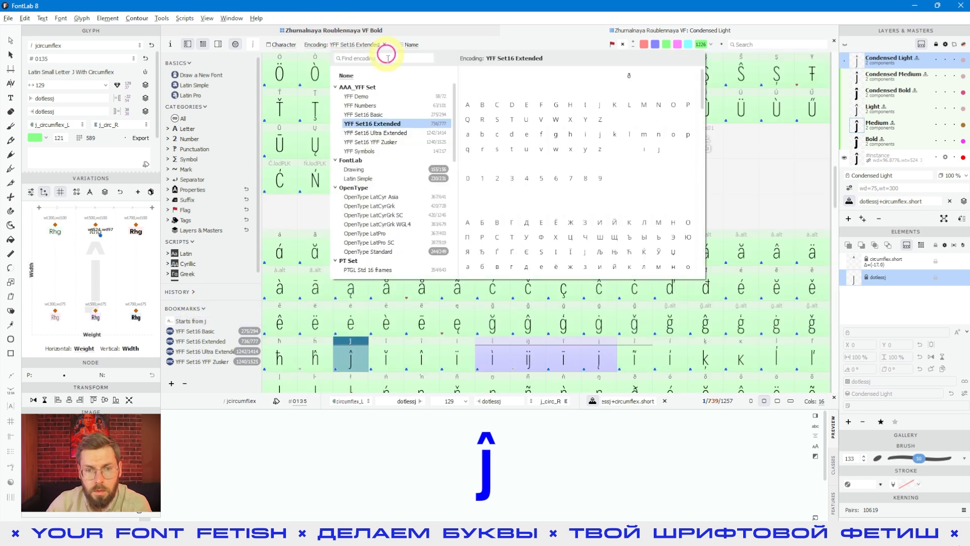
left_click(360, 152)
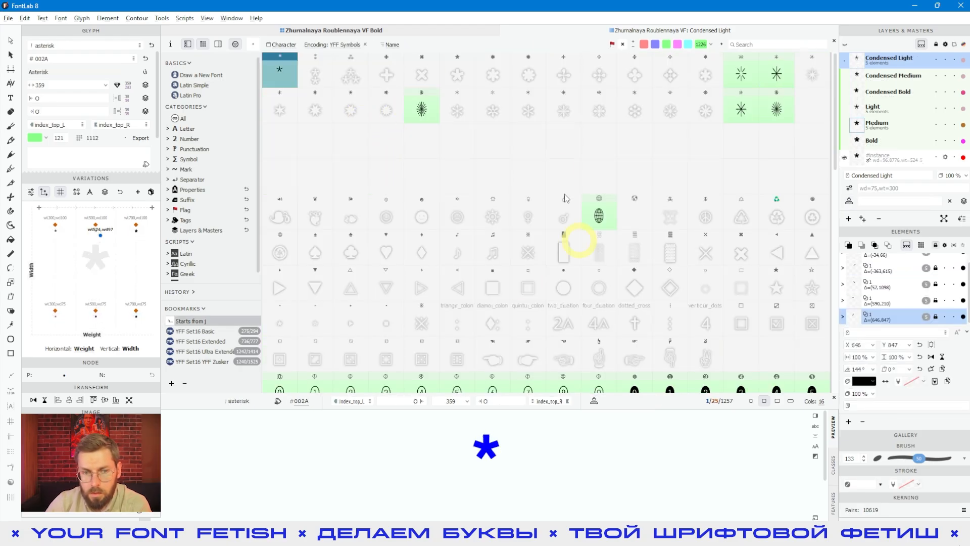
- Expand History and add the YFF Symbols entry to the Bookmarks list
left_click(191, 292)
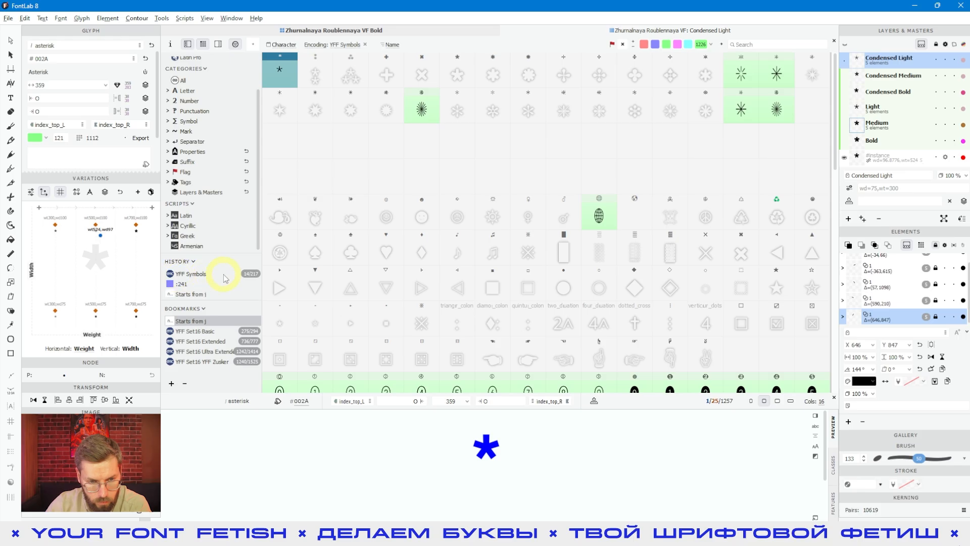
left_click_drag(241, 278, 218, 336)
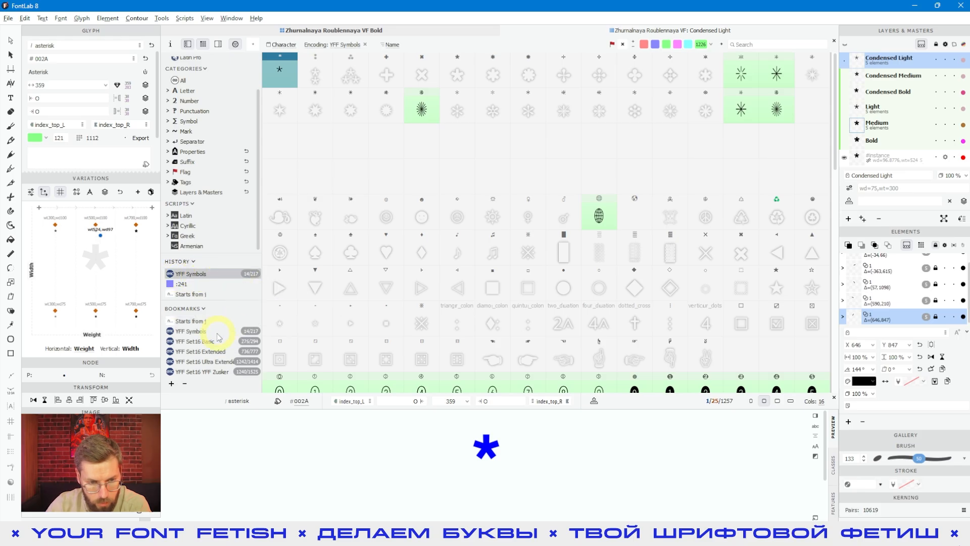
- Select the "Starts from j" bookmark and remove it from Bookmarks
left_click(201, 323)
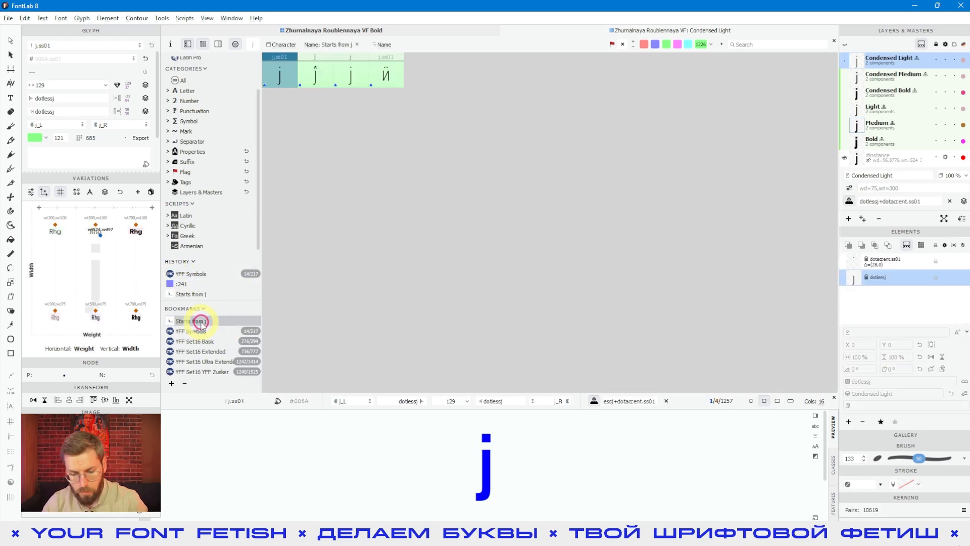
left_click(184, 383)
- Apply the YFF Set16 Extended bookmark and select the e glyph
left_click(194, 341)
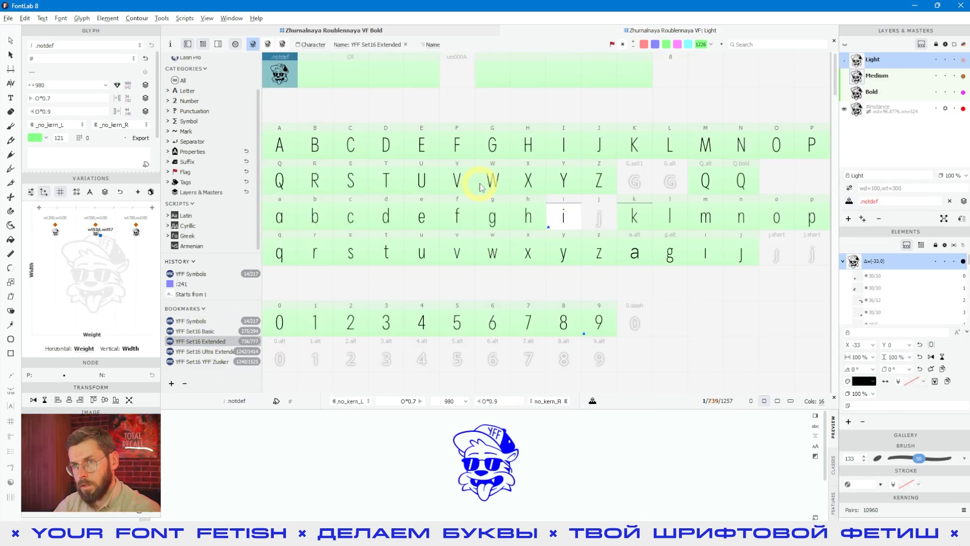
left_click(341, 44)
left_click(427, 218)
- Browse the glyphs through the YFF Set16 Basic and YFF Symbols bookmarks
left_click(196, 330)
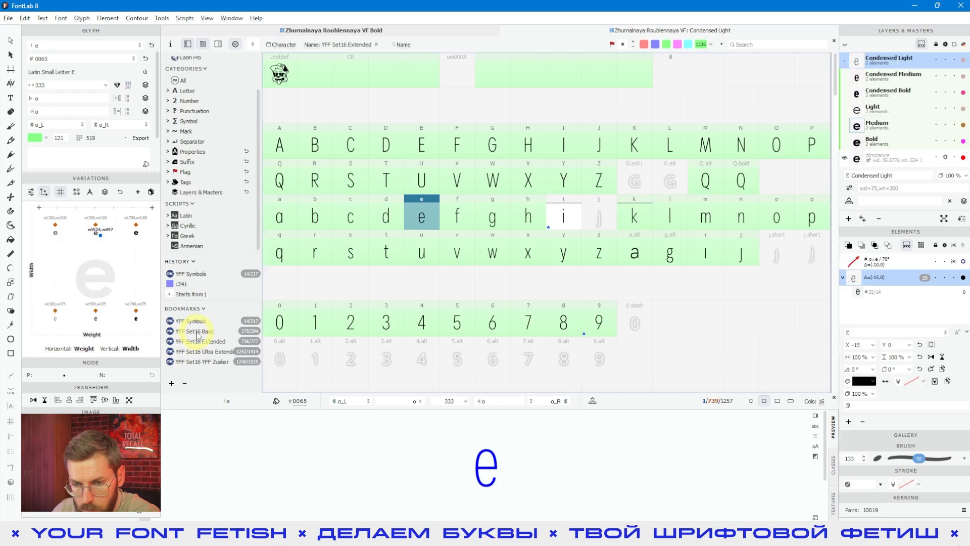
left_click(402, 284)
scroll(635, 188, "down", 15)
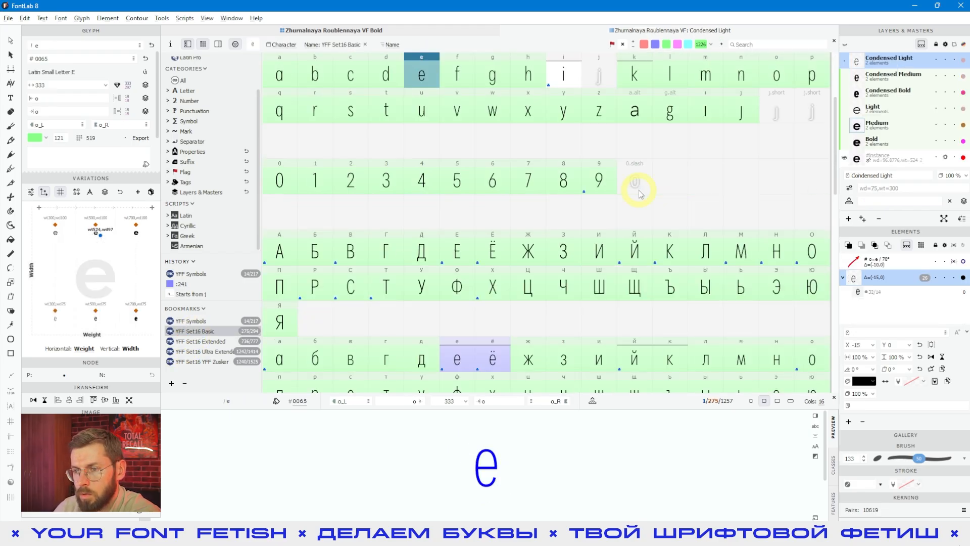
left_click(201, 321)
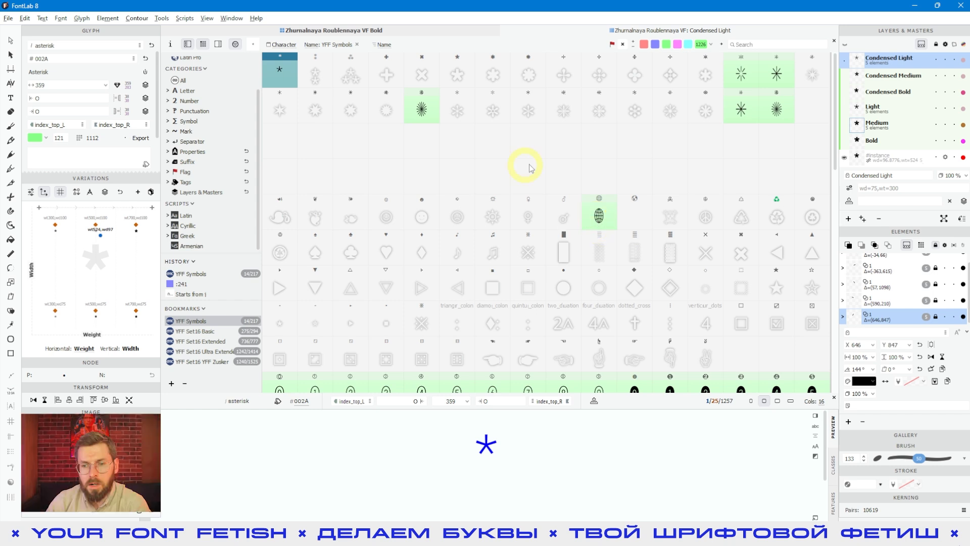
left_click(580, 274)
- Switch the font window to the metrics table view with YFF Set16 Basic and sort it by LSB, RSB and Left Class
left_click(218, 44)
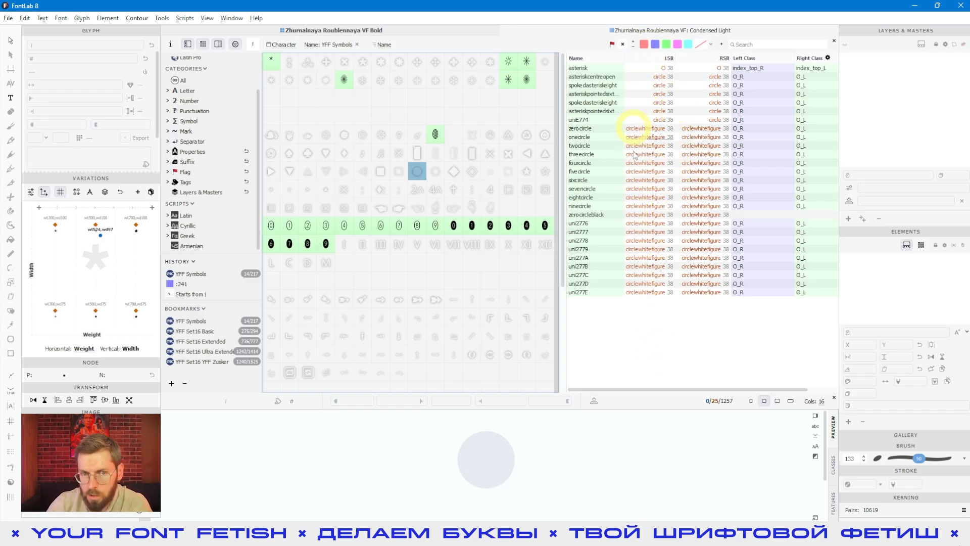
left_click(295, 92)
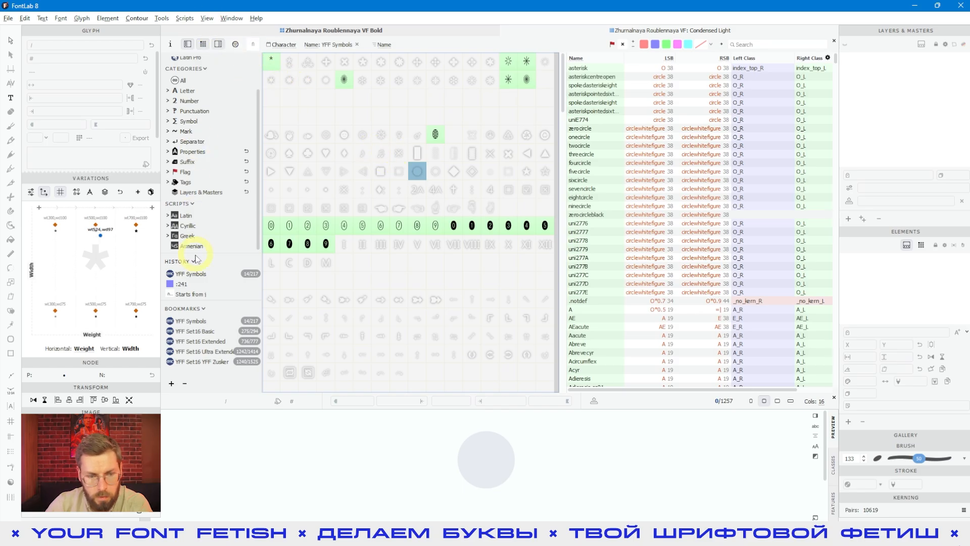
left_click(195, 331)
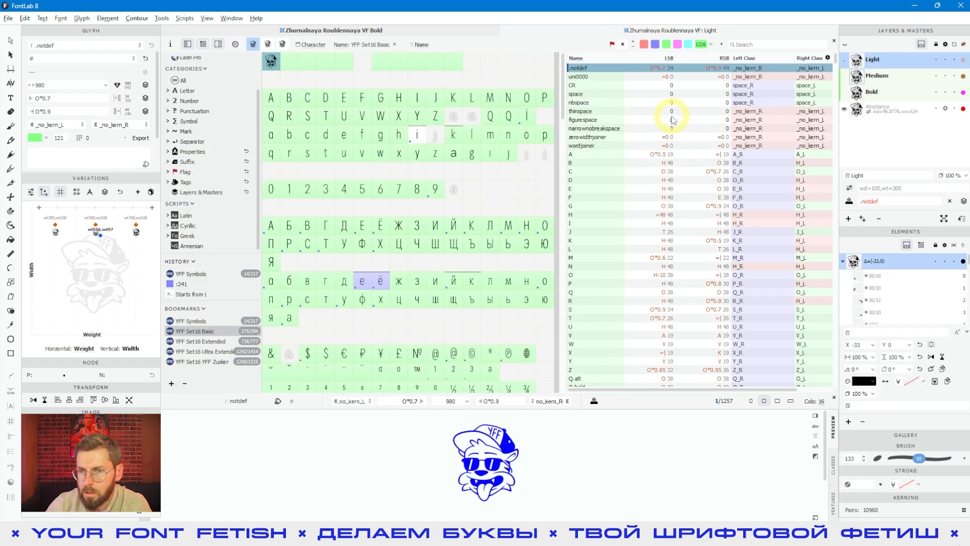
left_click(667, 58)
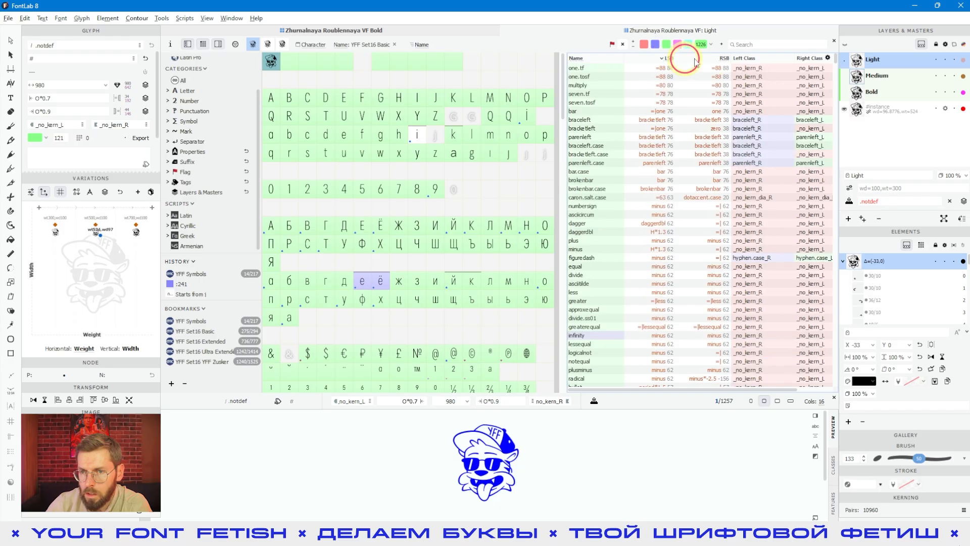
left_click(728, 59)
left_click(760, 59)
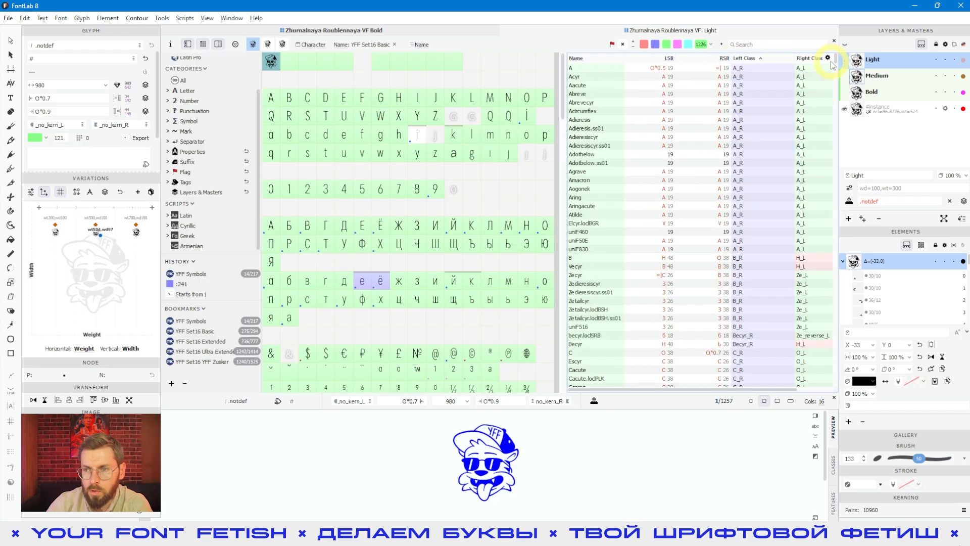
- Review the table's Show Columns options and cancel the dialog
left_click(827, 58)
left_click_drag(849, 71, 817, 121)
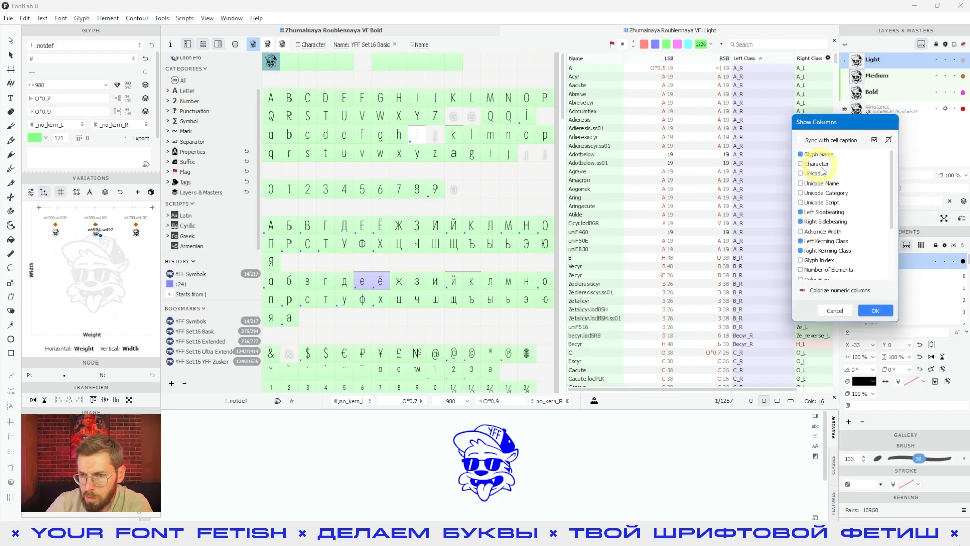
scroll(820, 192, "down", 3)
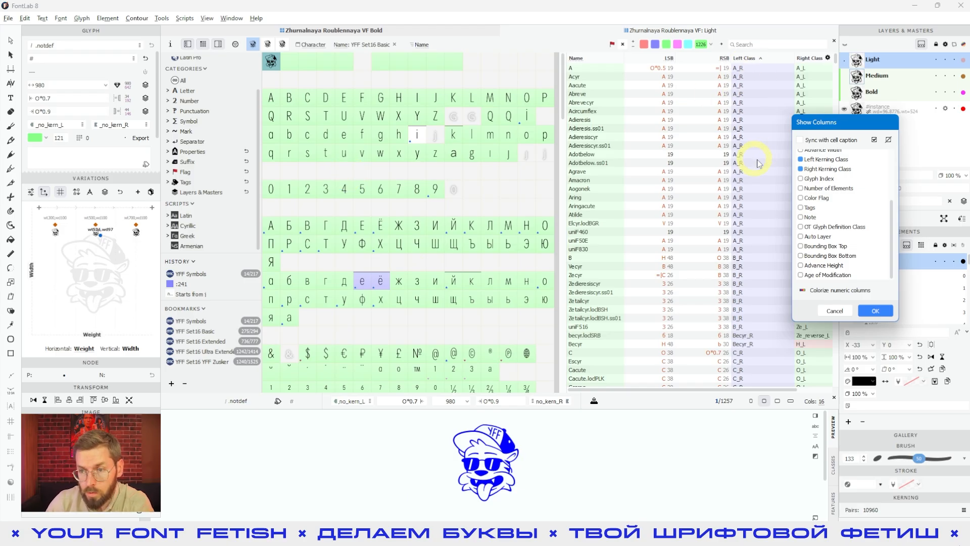
left_click(834, 310)
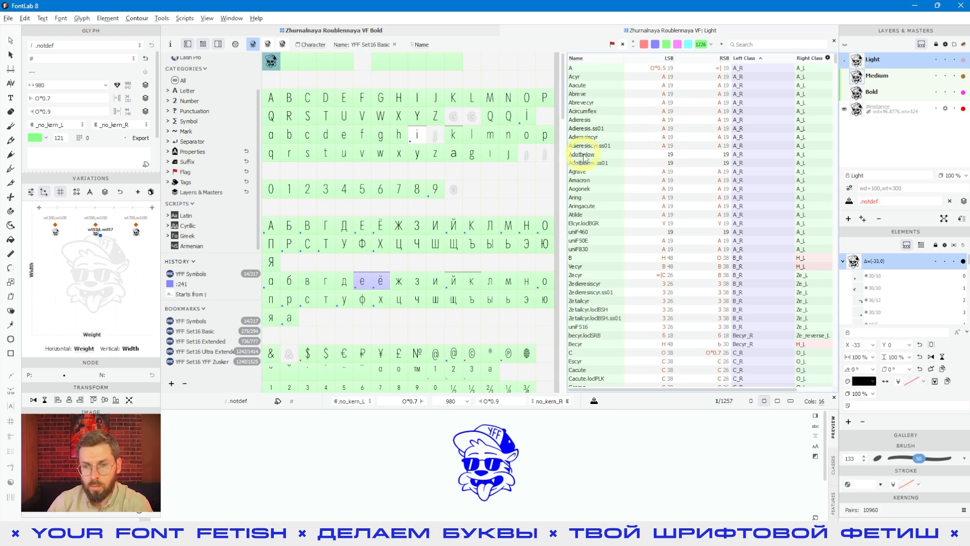
- Select Adotbelow and set both its left and right sidebearings to A
left_click(661, 156)
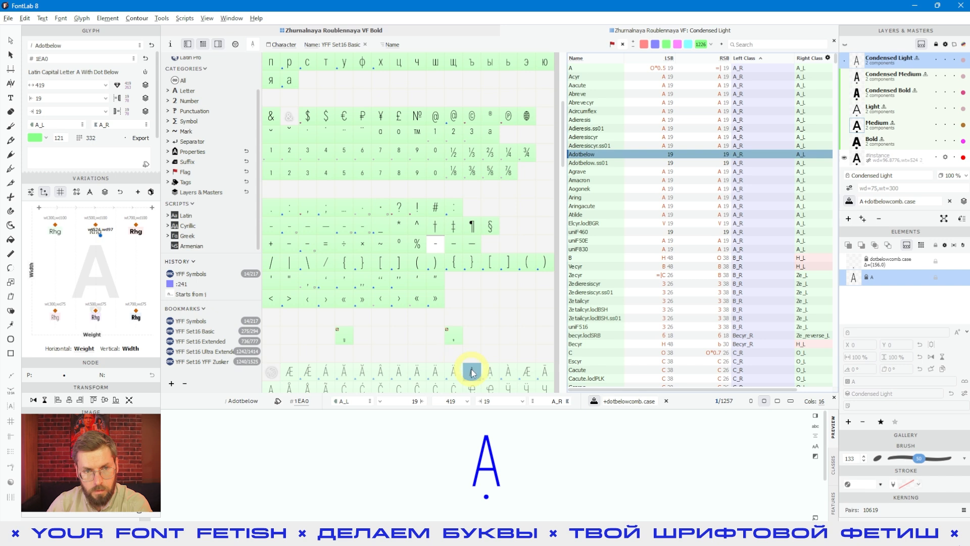
left_click(66, 98)
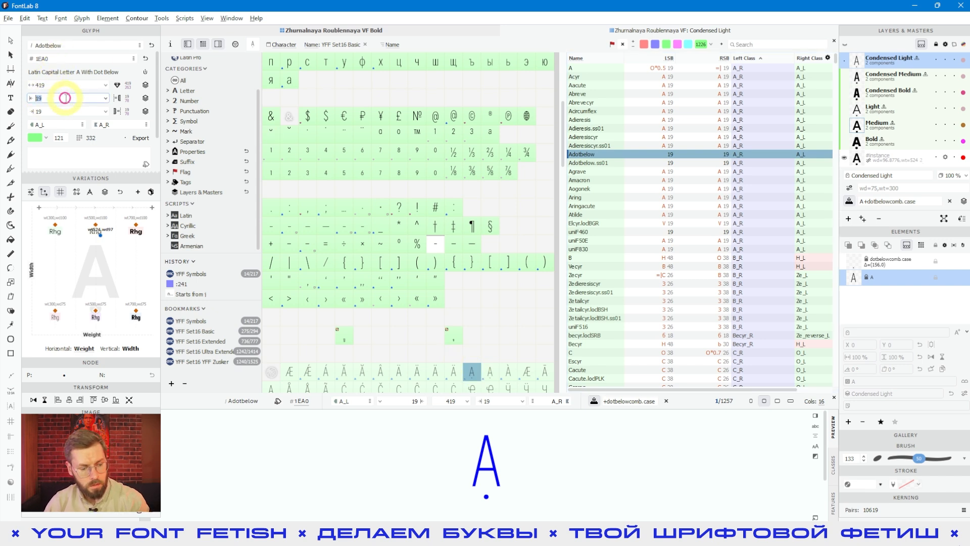
type("A")
left_click(48, 108)
left_click(46, 110)
type("A")
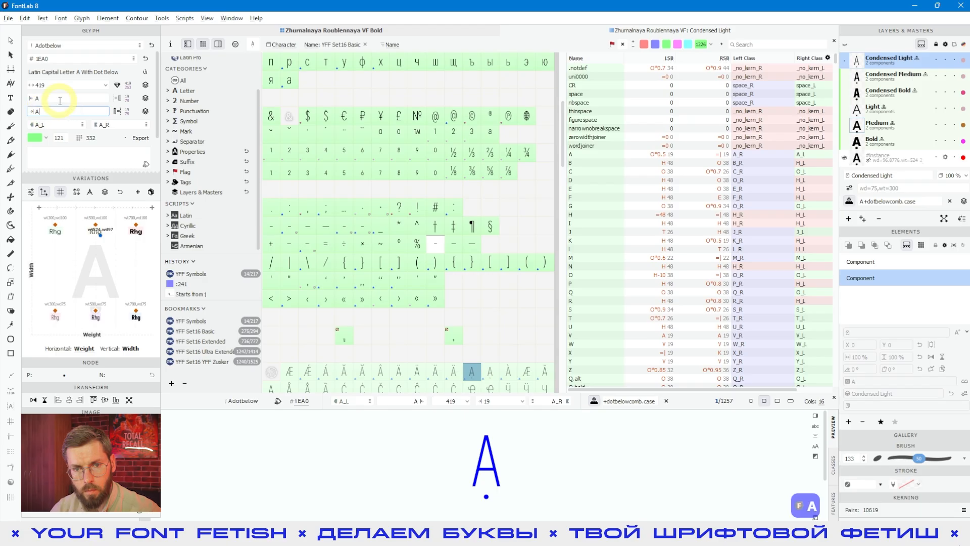
left_click(58, 101)
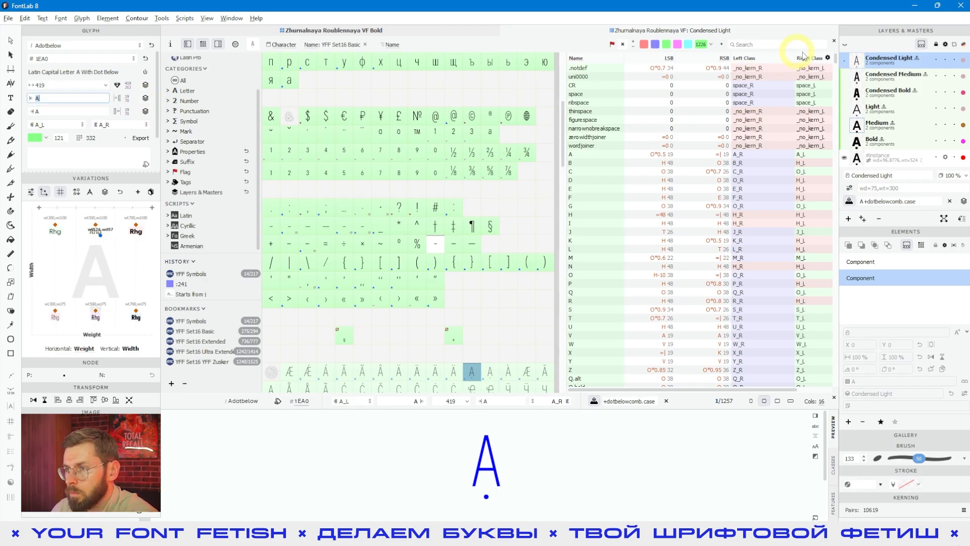
- Return to the glyph grid view and select the Edotbelow glyph
left_click(218, 44)
left_click(456, 116)
scroll(469, 116, "down", 3)
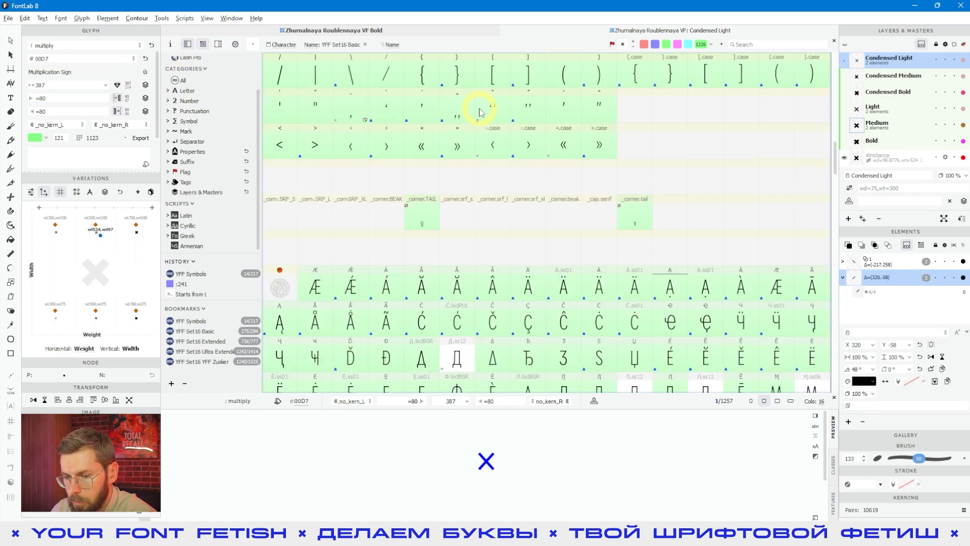
left_click(386, 356)
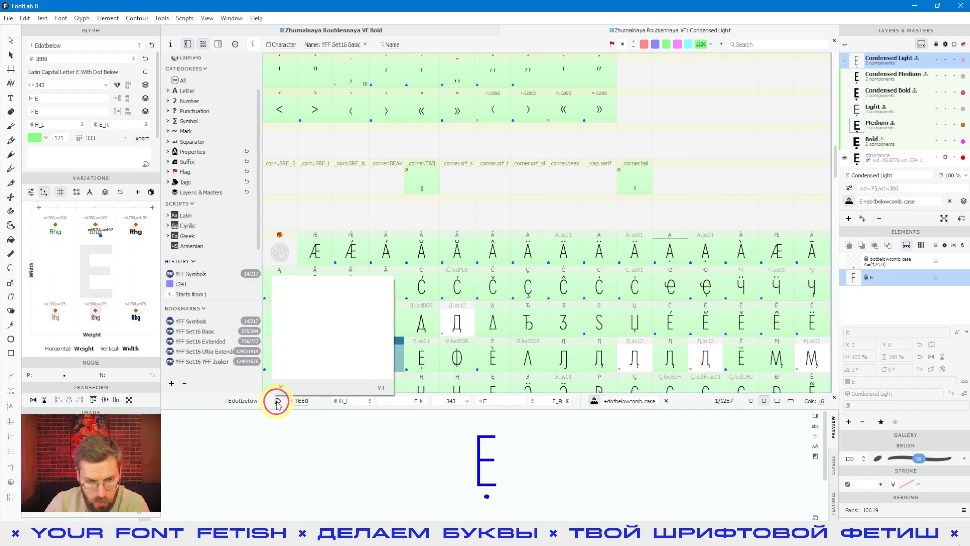
- Examine Edotbelow's kerning class, sidebearing and width fields in the glyph bar and glyph panel
left_click(300, 401)
left_click(302, 404)
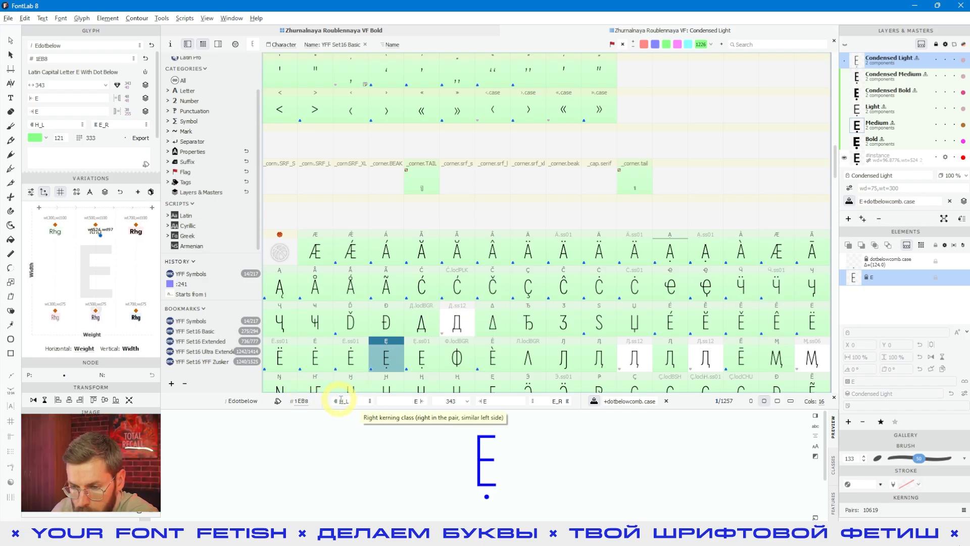
left_click(479, 400)
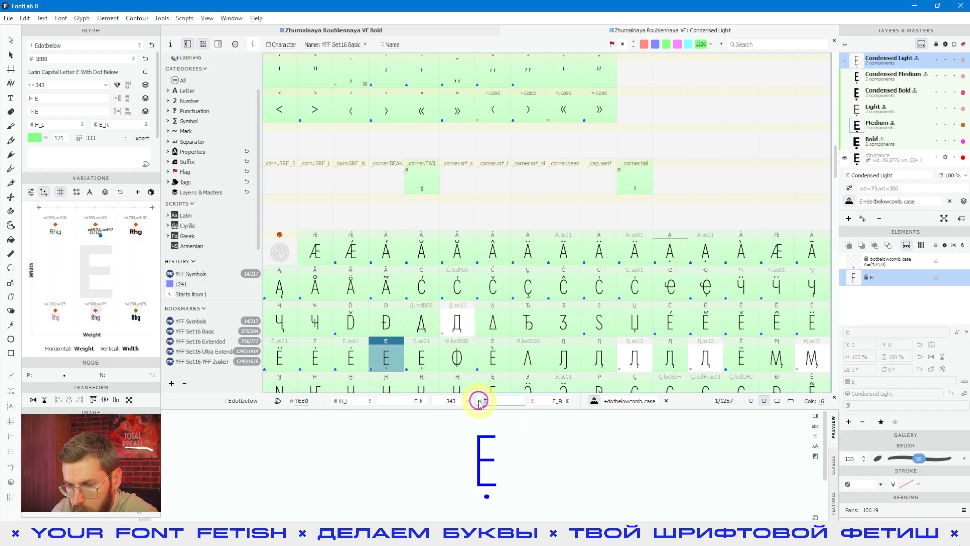
left_click(417, 400)
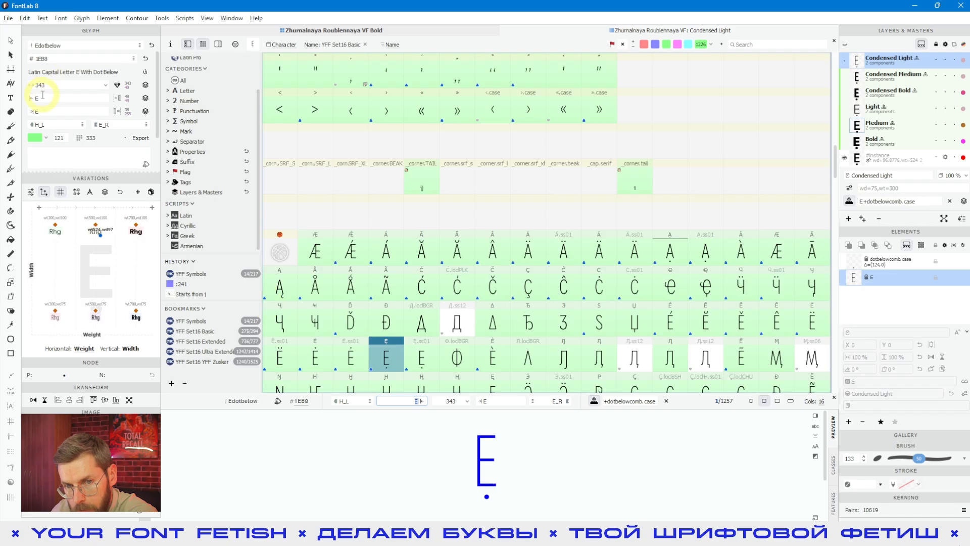
left_click(466, 400)
mouse_move(465, 413)
left_mouse_down()
mouse_move(498, 414)
mouse_move(483, 417)
left_mouse_up()
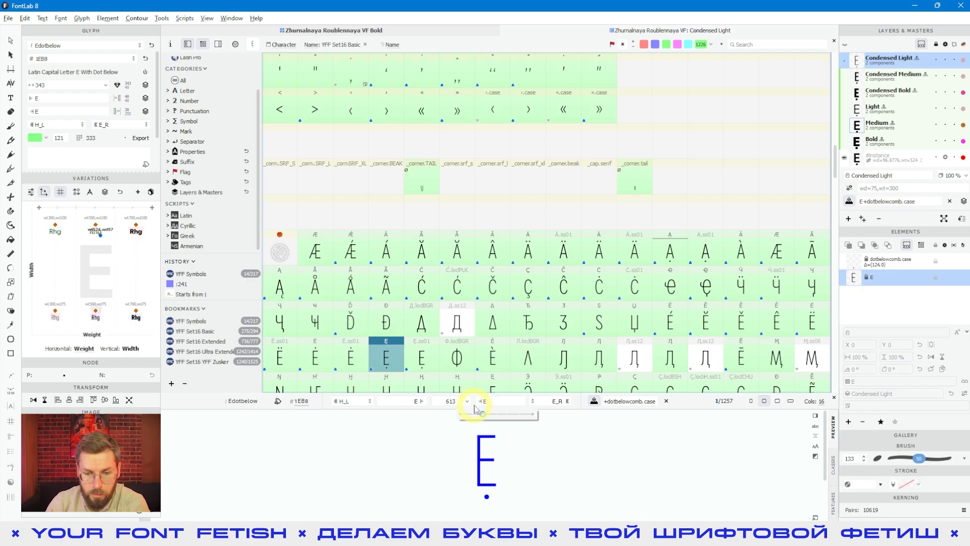
left_click(419, 401)
left_click(489, 402)
left_click(457, 401)
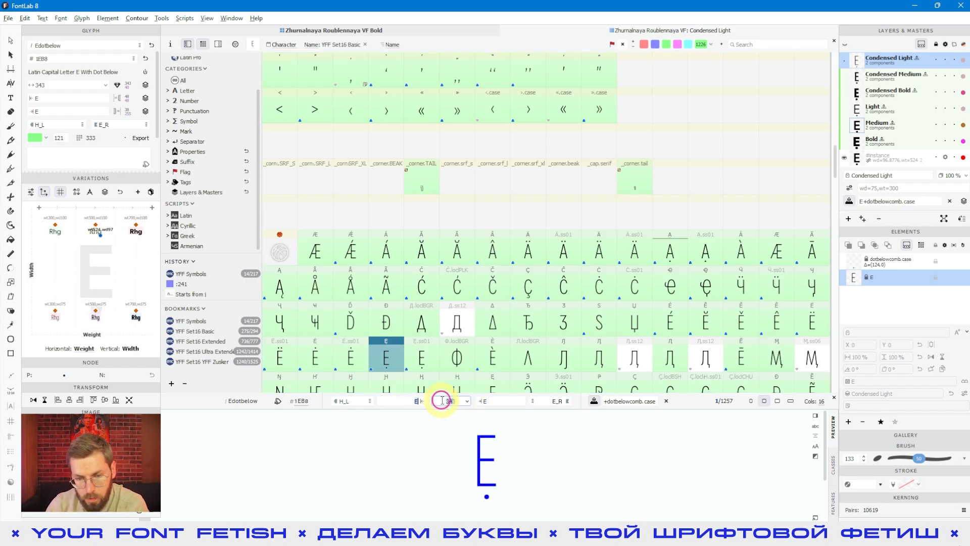
left_click(41, 85)
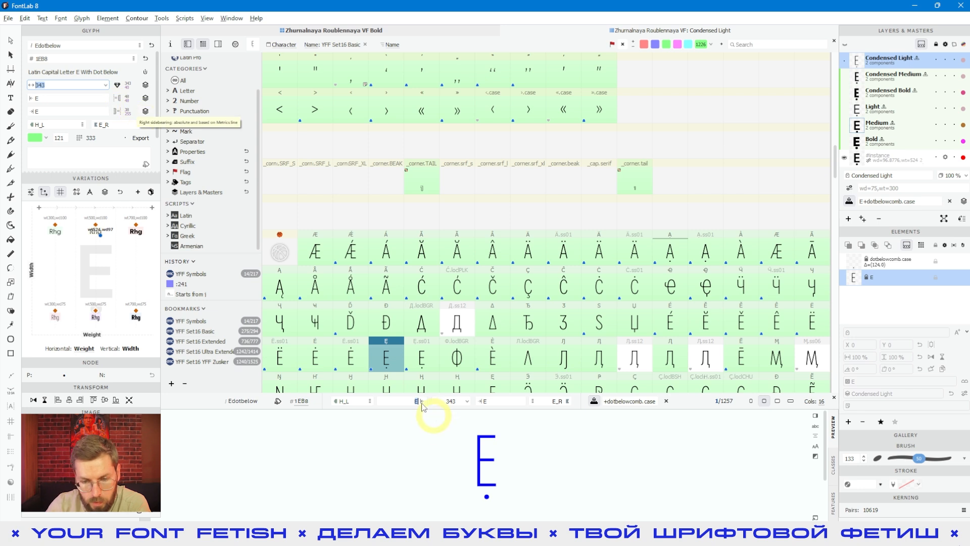
- Set Edotbelow's advance width to 343 in the font window's glyph bar
left_click(465, 401)
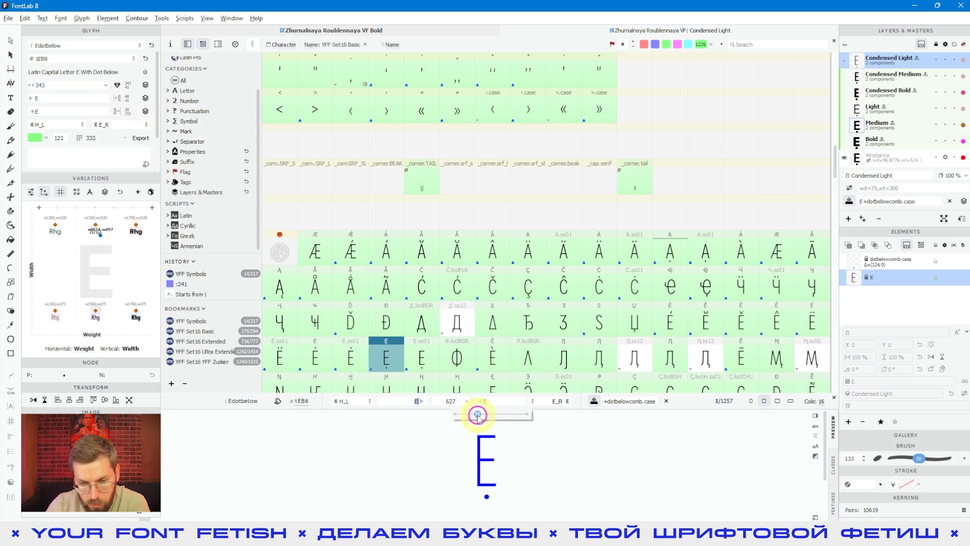
key("BackSpace")
key("BackSpace")
key("BackSpace")
type("343")
key("Tab")
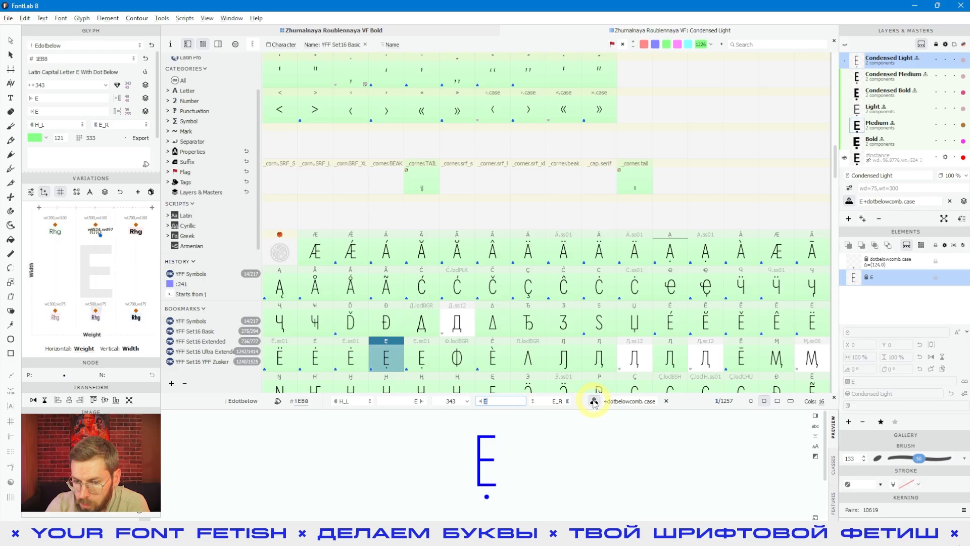
- Select the Ccaron, Ccedilla and Ccircumflex glyphs together to show them in the preview pane
left_click_drag(626, 403, 591, 404)
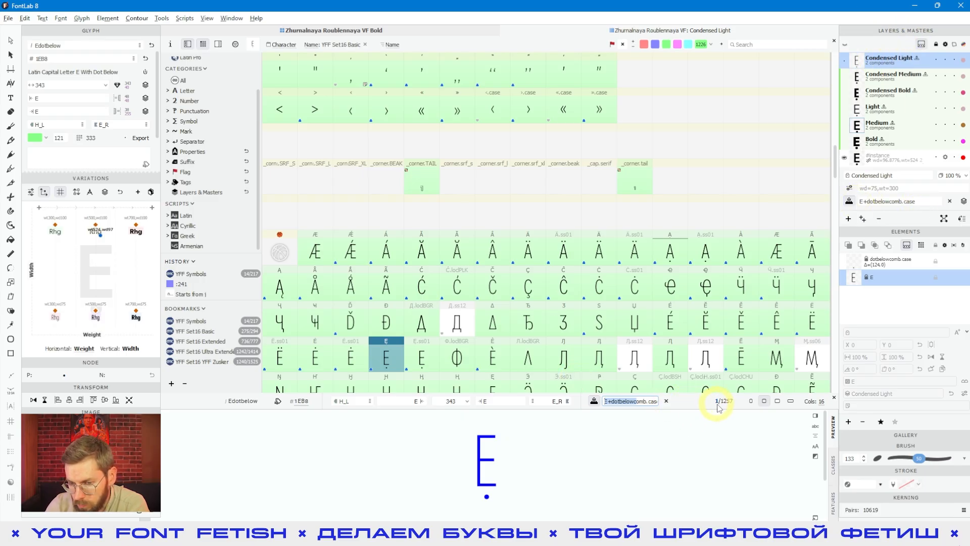
left_click(569, 295)
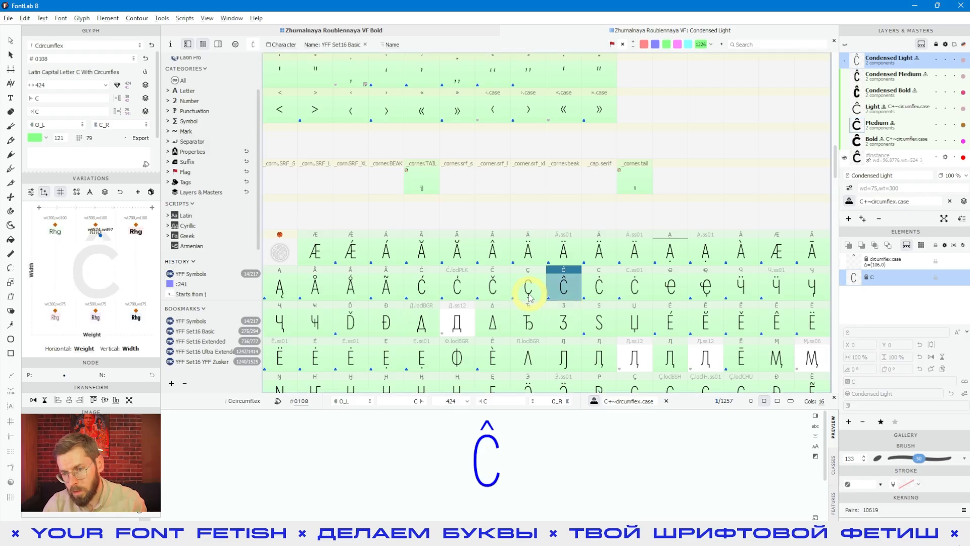
left_click(493, 285, "shift")
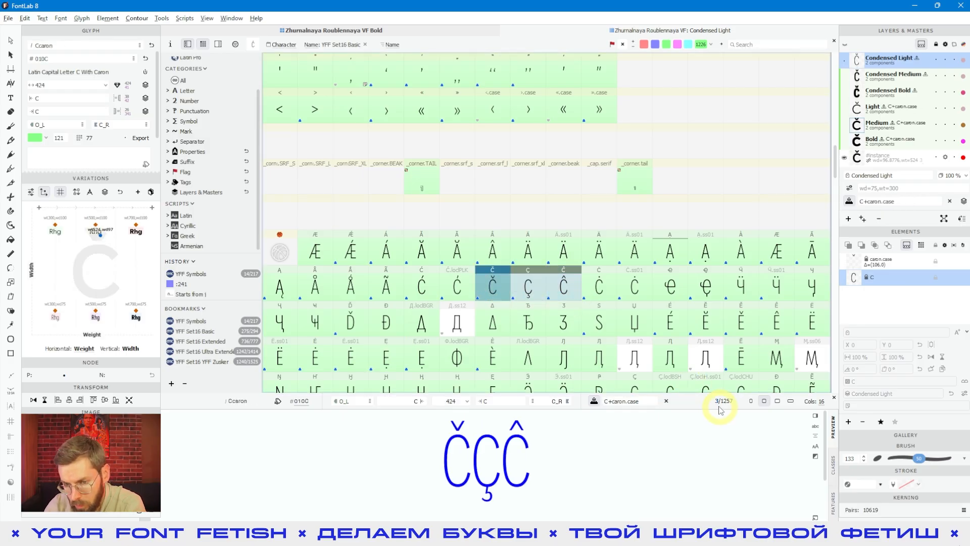
- Toggle the sidebar's selection display option and select the U glyph to preview it
left_click(236, 45)
left_click(381, 145)
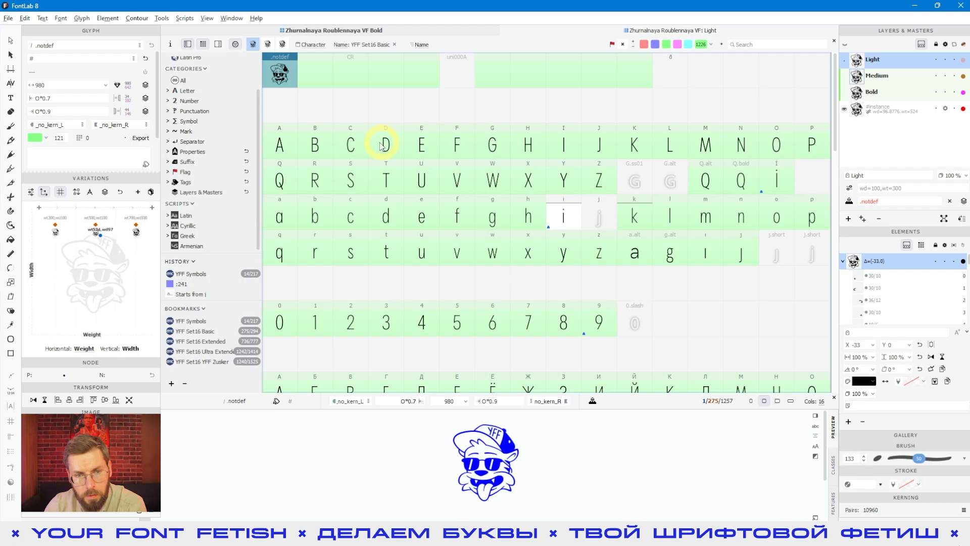
left_click(338, 187)
left_click(426, 188)
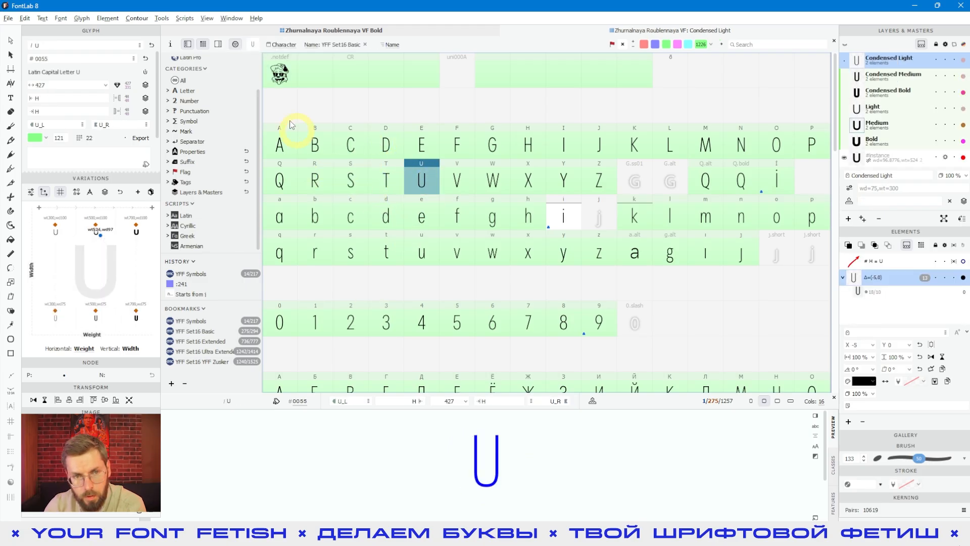
left_click(236, 44)
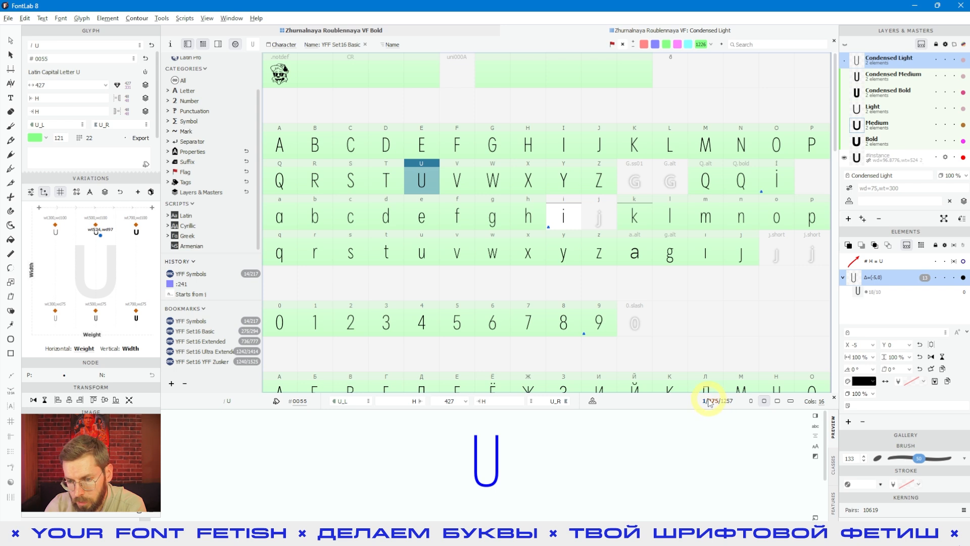
- Add the Cyrillic ж and й glyphs to the selection so the preview shows Uжй
scroll(665, 317, "down", 5)
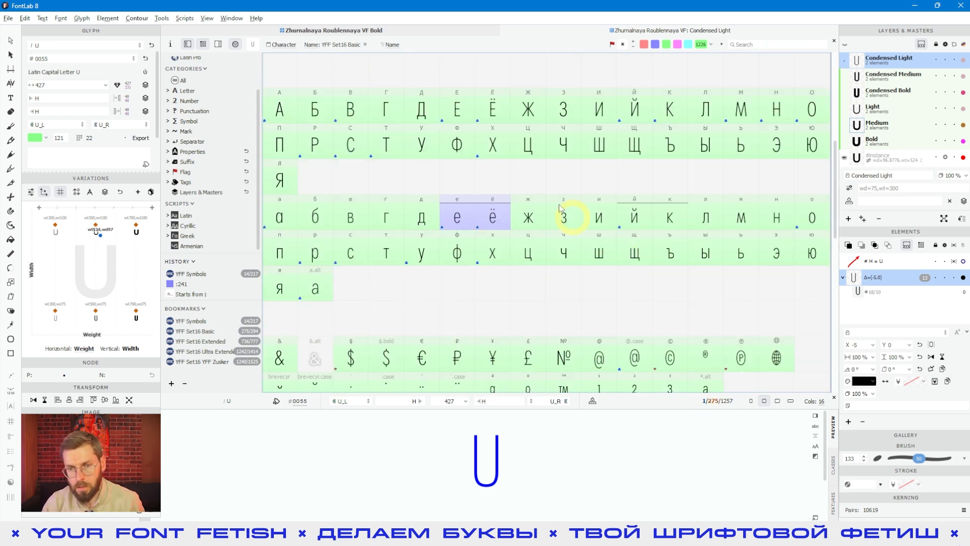
left_click(541, 222)
left_click(629, 217, "ctrl")
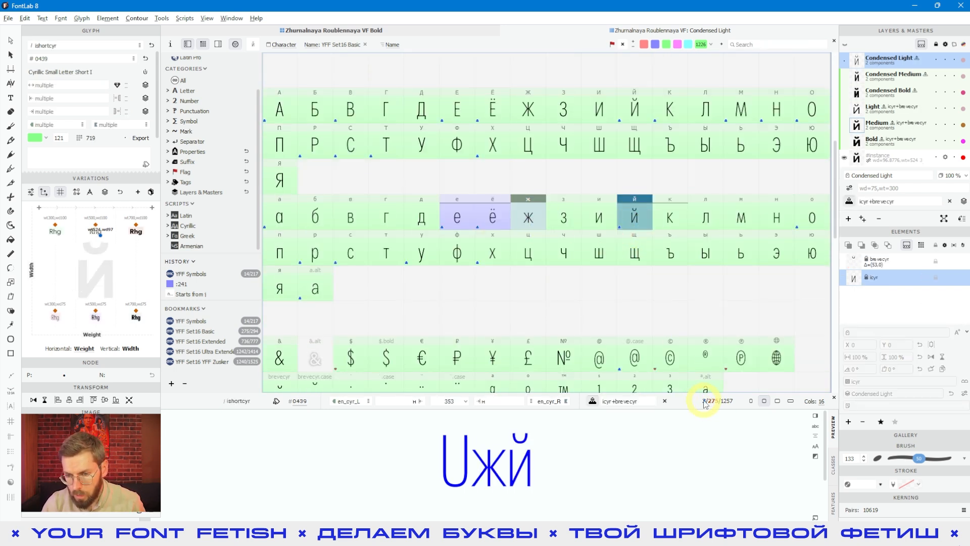
left_click(236, 46)
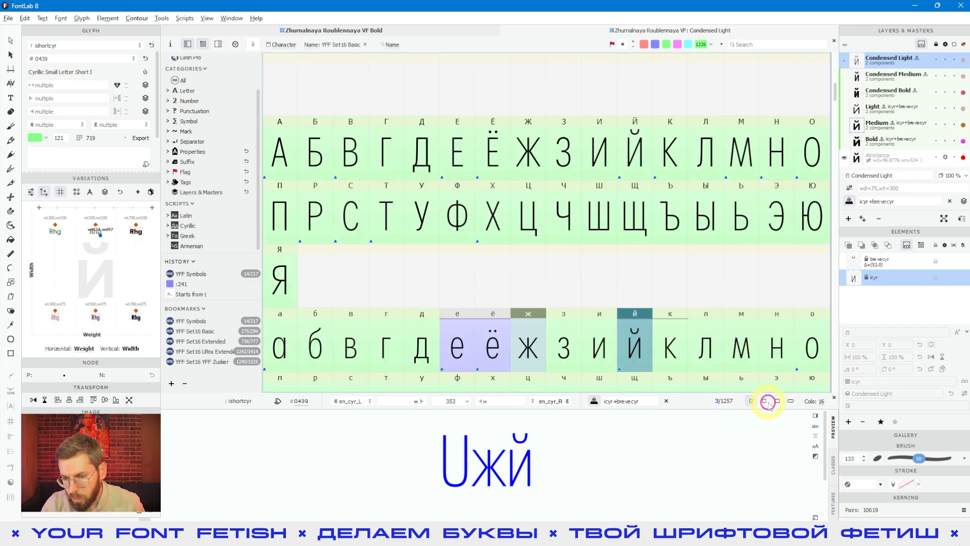
- Switch the glyph cell size options and set the grid to 32 columns
left_click(777, 401)
left_click(750, 400)
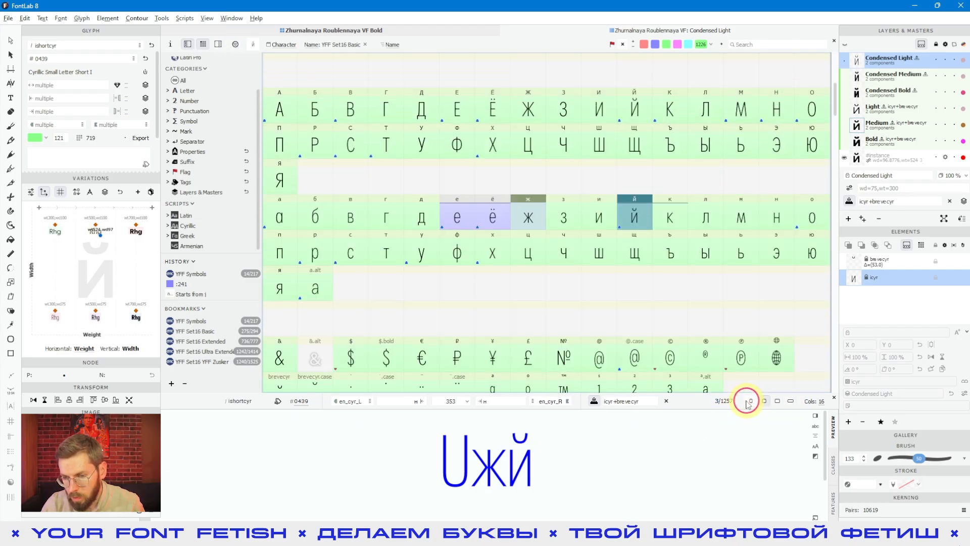
left_click(820, 401)
left_click(831, 433)
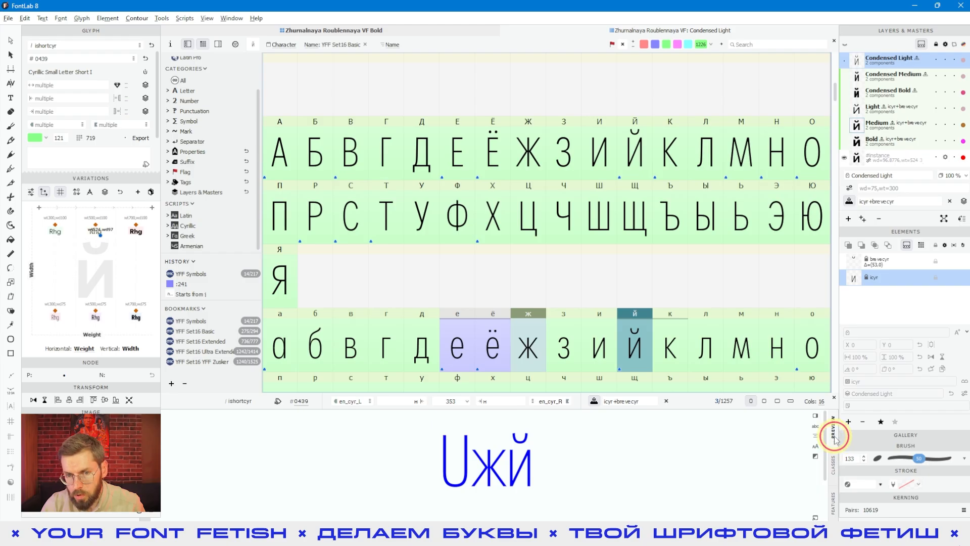
left_click(827, 398)
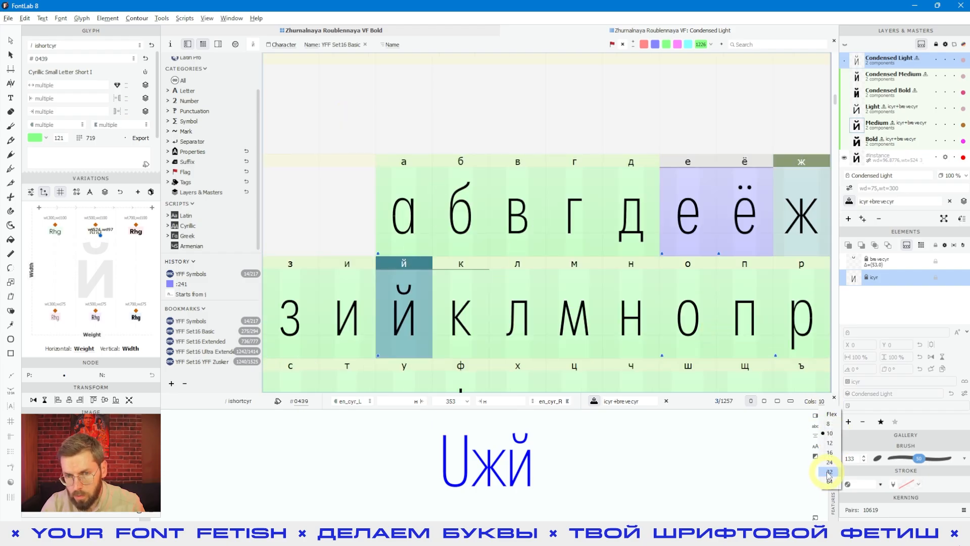
left_click(832, 465)
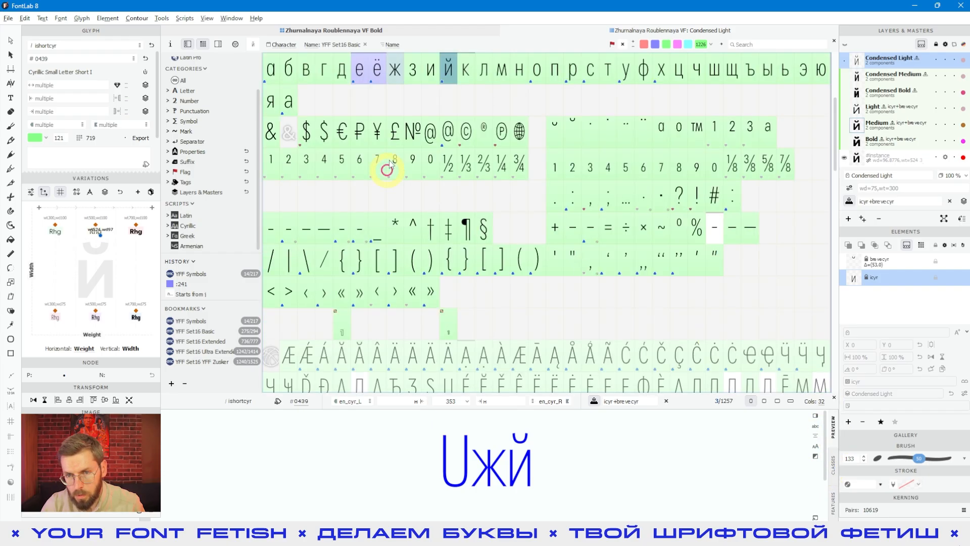
- Change the cell size again and set the grid columns to Flex
left_click(764, 400)
left_click(818, 401)
left_click(833, 414)
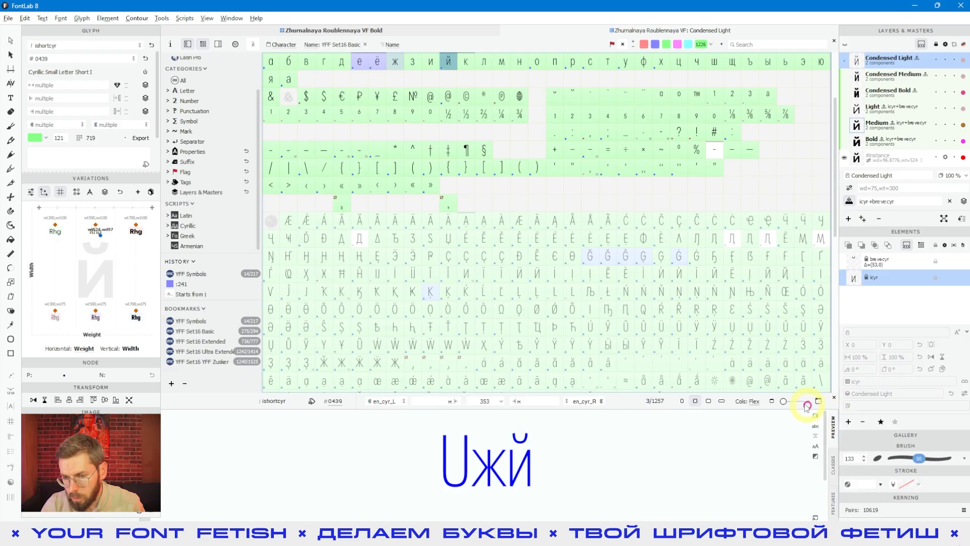
- Adjust the cell size slider and return the grid to 16 columns
mouse_move(784, 404)
left_mouse_down()
mouse_move(799, 401)
mouse_move(787, 402)
left_mouse_up()
left_click(819, 402)
left_click(819, 402)
left_click(820, 402)
left_click(772, 400)
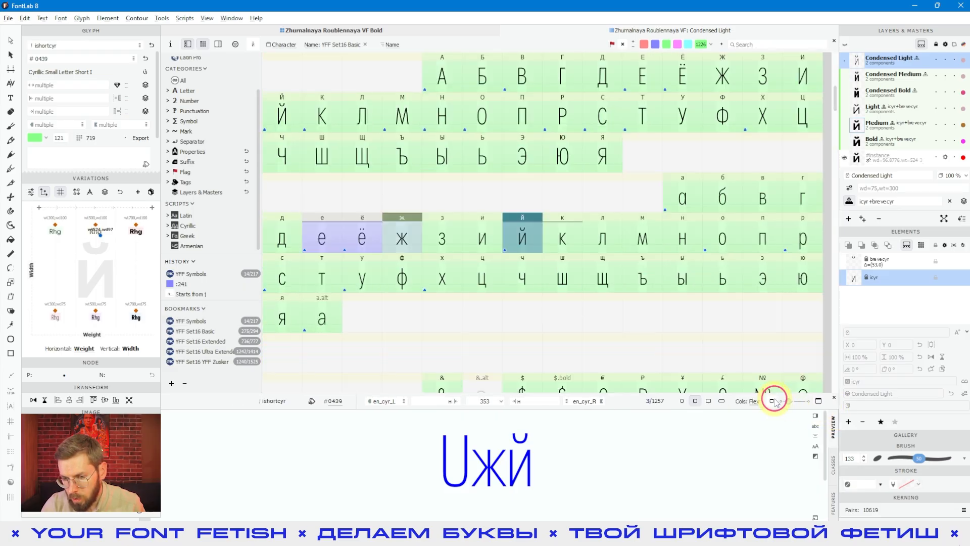
left_click(772, 401)
left_click(773, 401)
left_click(756, 401)
left_click(758, 448)
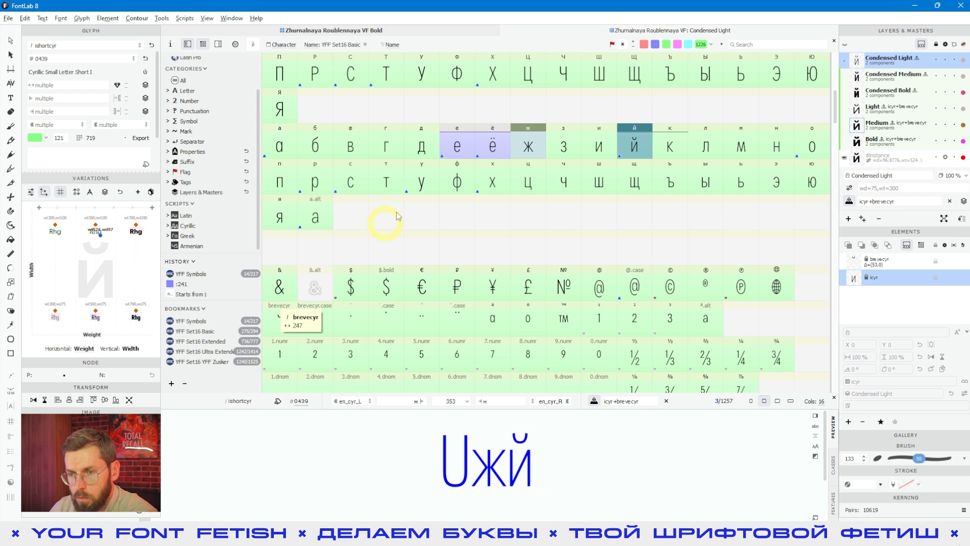
- Select the yen glyph and collapse the History section of the sidebar
left_click(834, 398)
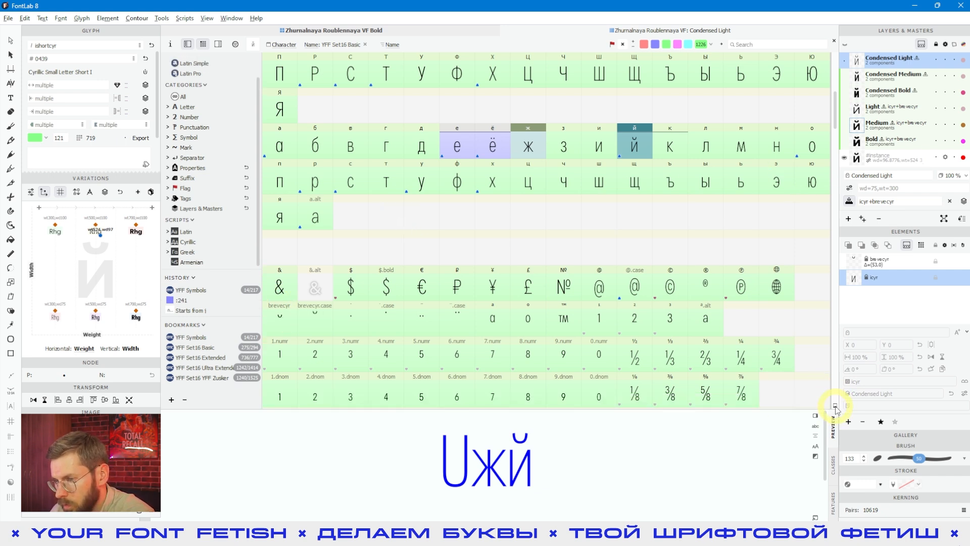
left_click(834, 405)
left_click(497, 293)
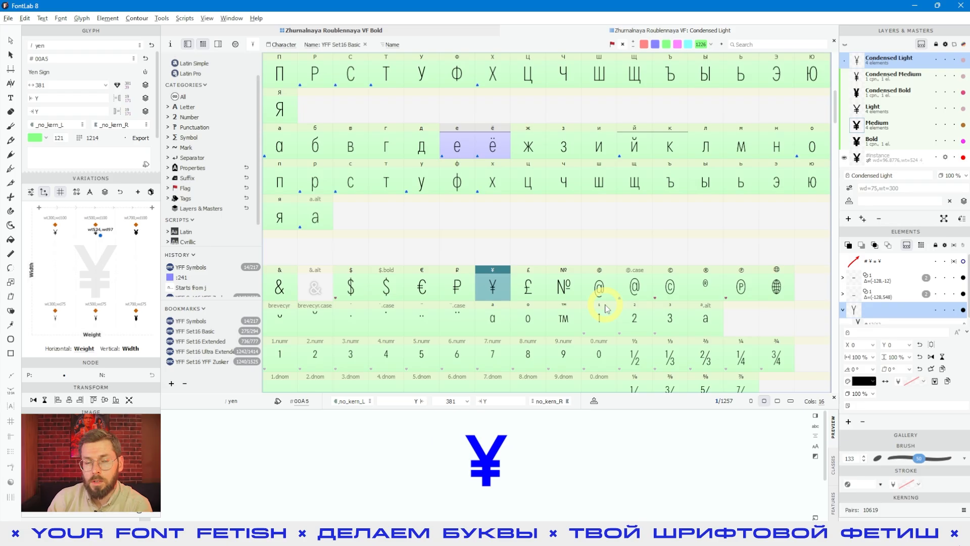
left_click(193, 256)
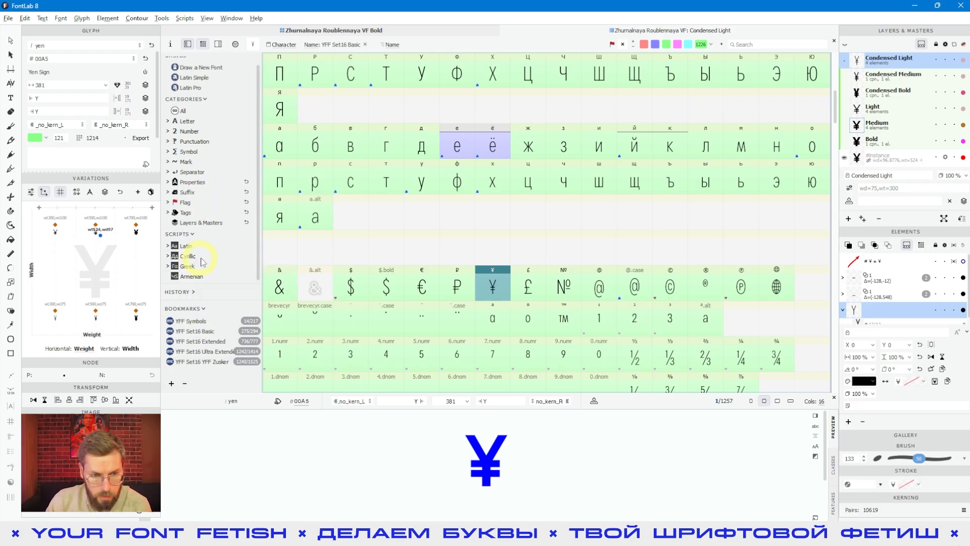
scroll(202, 261, "up", 1)
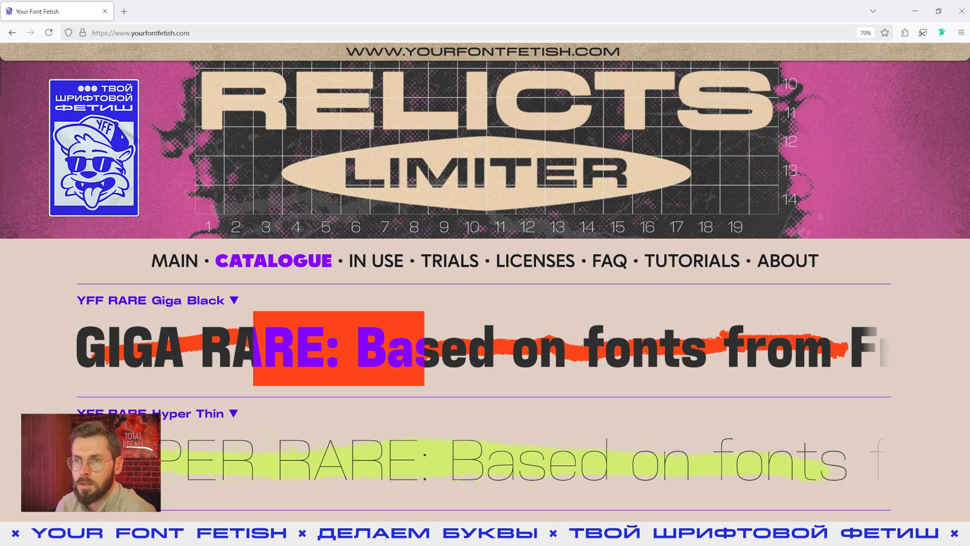
- Switch to Telegram, browse the Your Font Fetish channel and the Делаем Буквы chat, then return
key("alt+Tab")
scroll(638, 221, "down", 10)
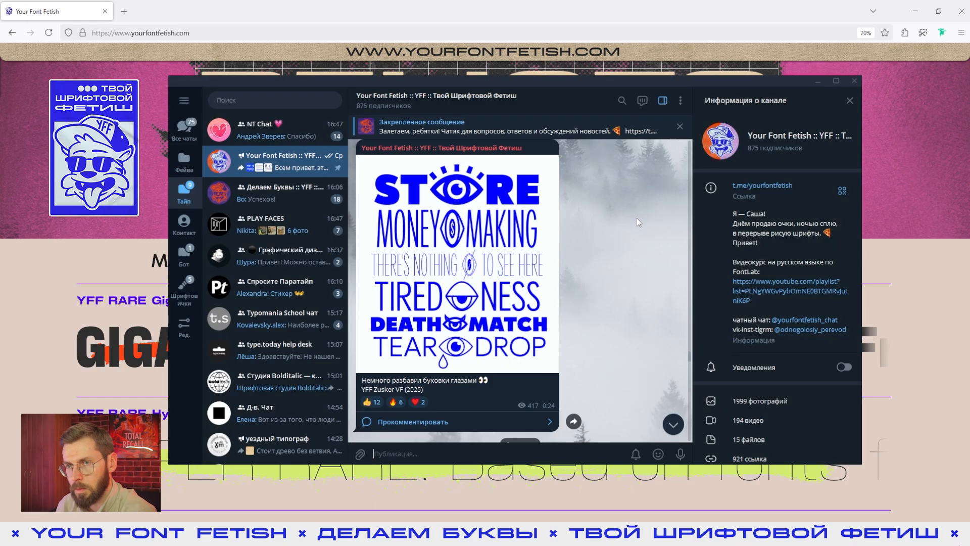
scroll(636, 221, "down", 10)
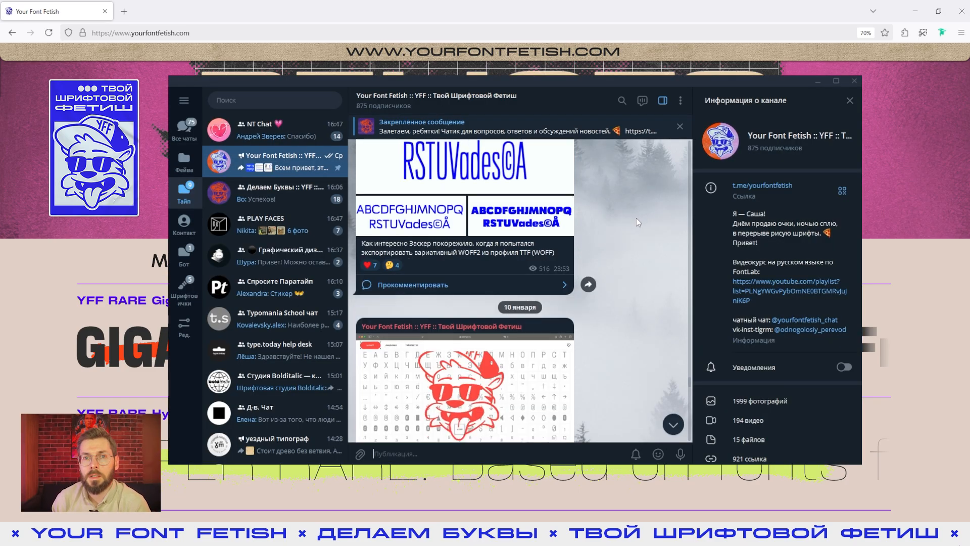
left_click(283, 192)
scroll(604, 207, "down", 5)
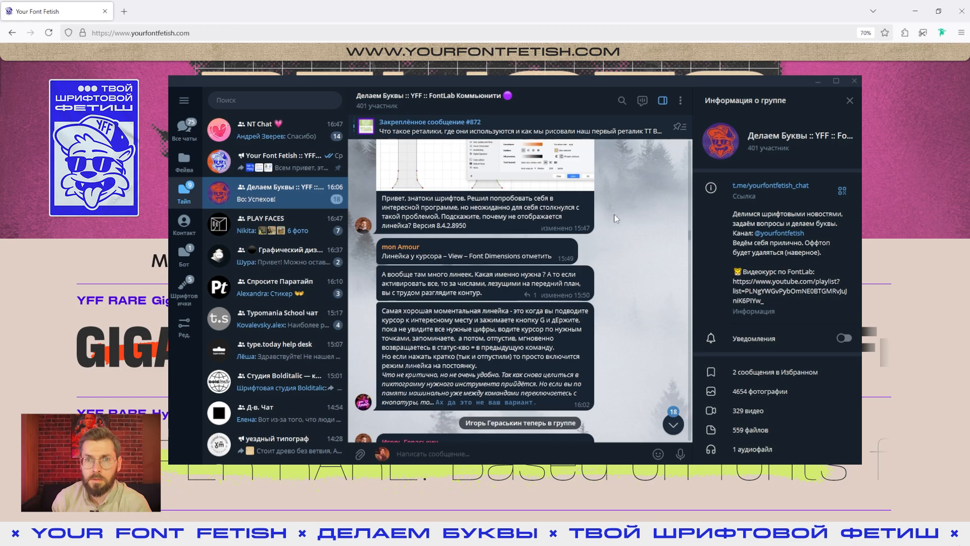
scroll(615, 218, "down", 6)
key("alt+Tab")
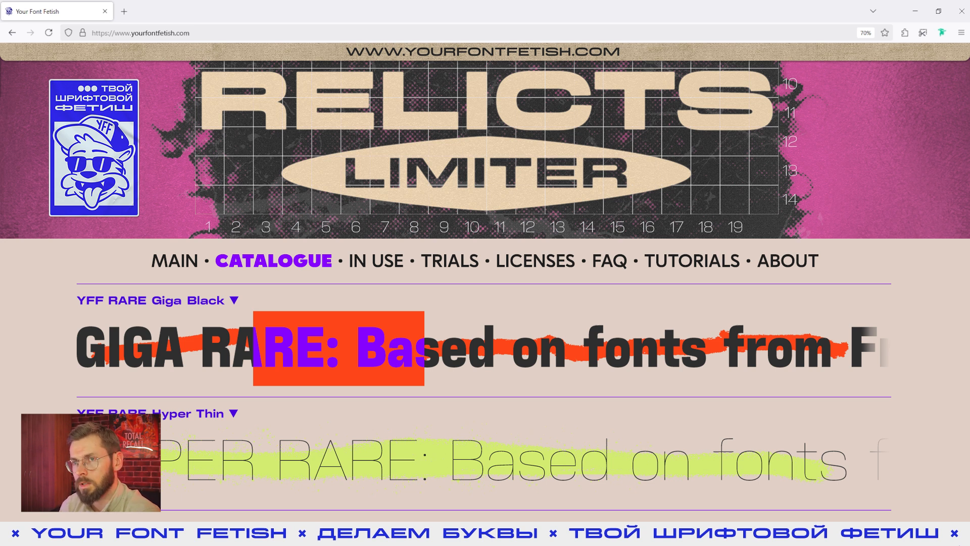
key("alt+Tab")
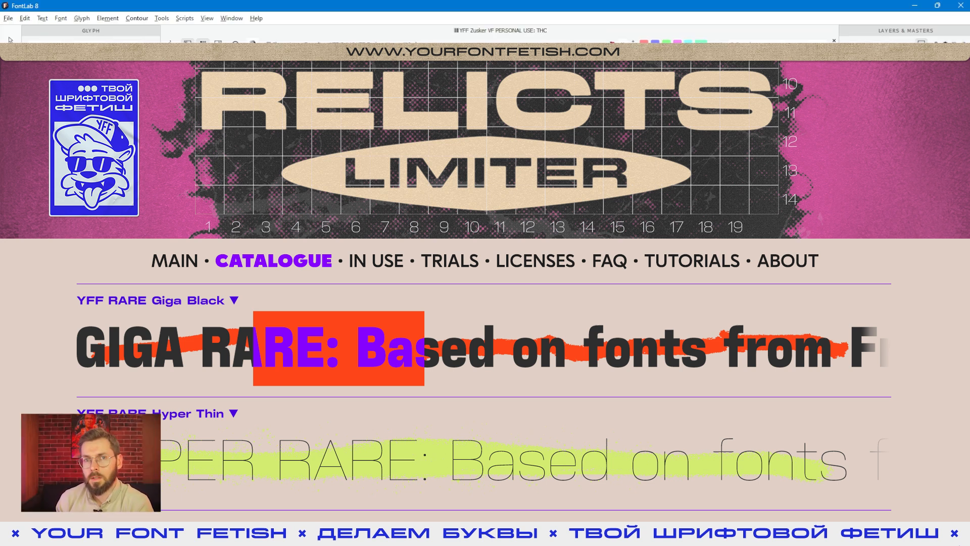